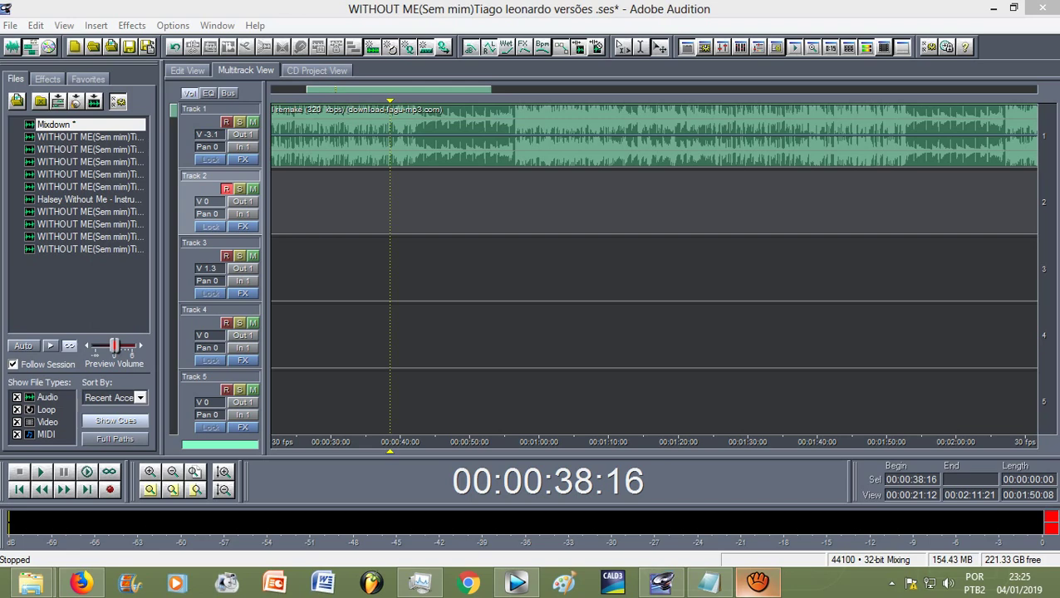
Play the instrumental in Adobe Audition from 00:00:38:16 and consult the Without Me lyrics page in Firefox.
key("alt+Tab")
key("space")
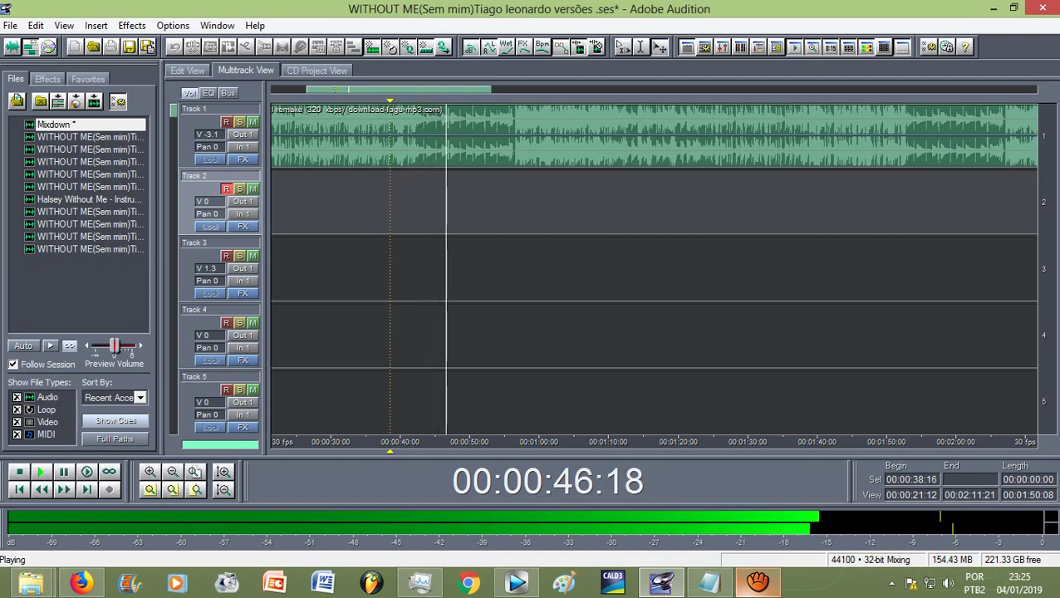
key("space")
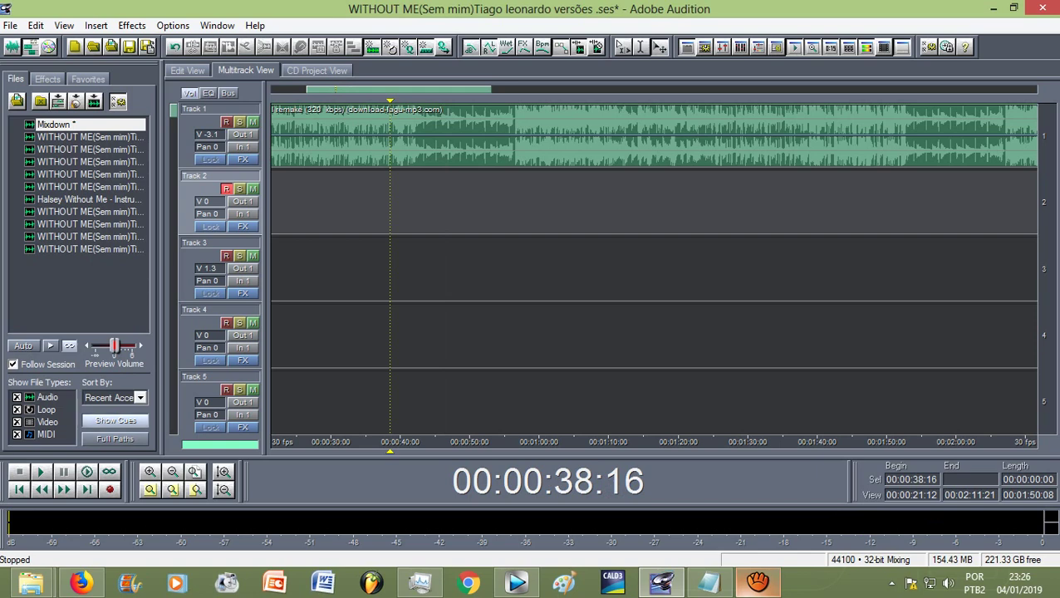
key("alt+Tab")
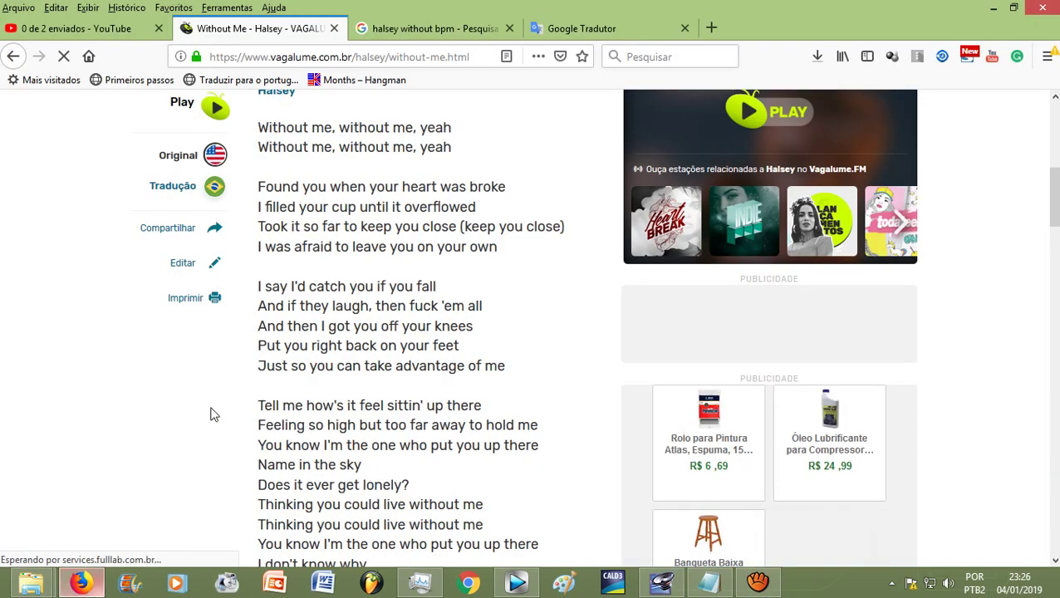
left_click(661, 585)
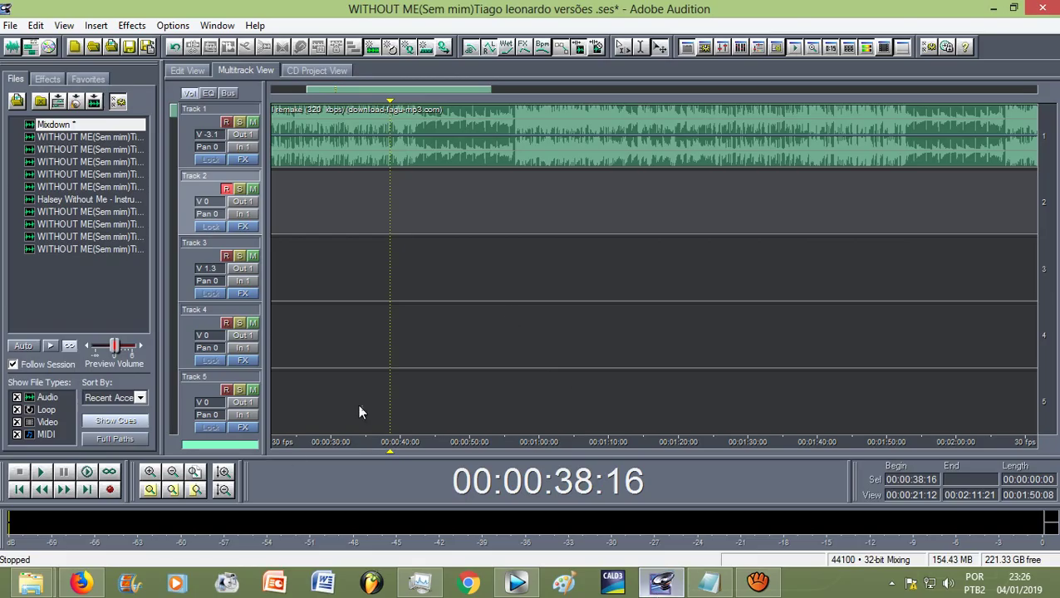
key("space")
key("alt+Tab")
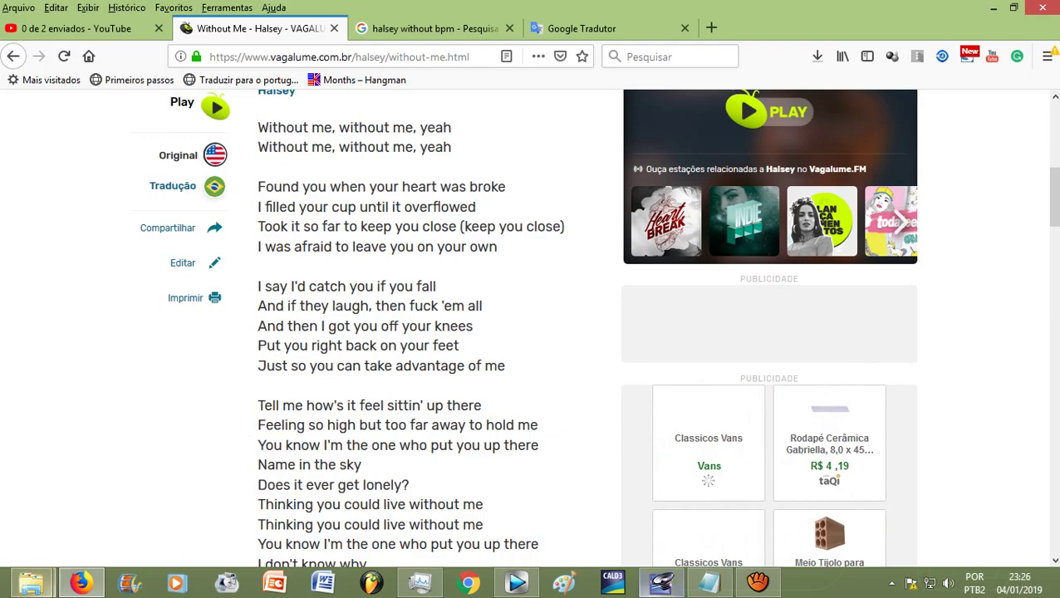
key("alt+Tab")
key("space")
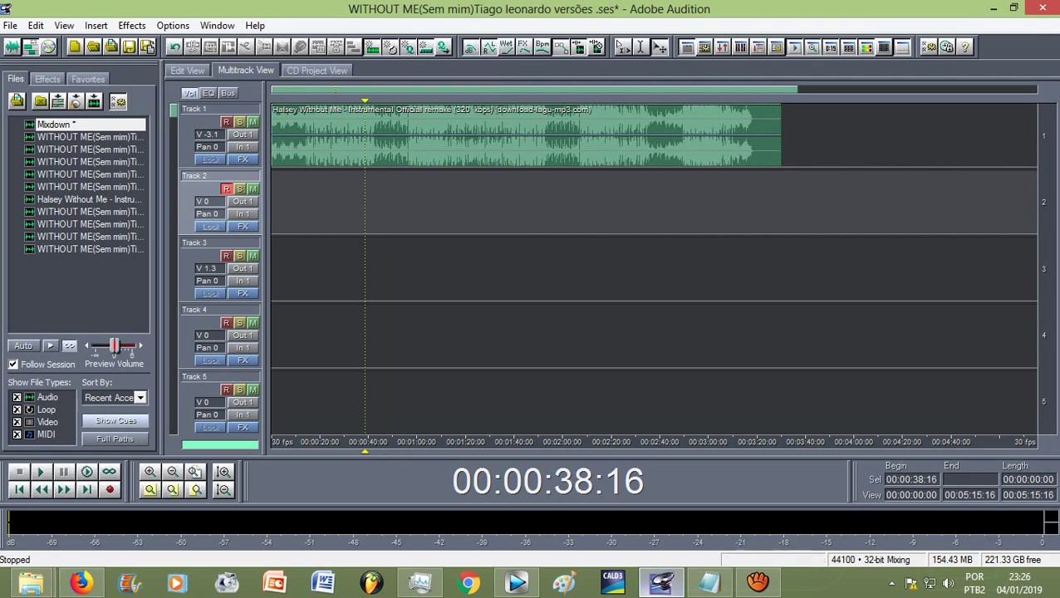
Switch to Firefox and open Tunebat's key and BPM page for Without Me from the "halsey without bpm" search results.
left_click(80, 584)
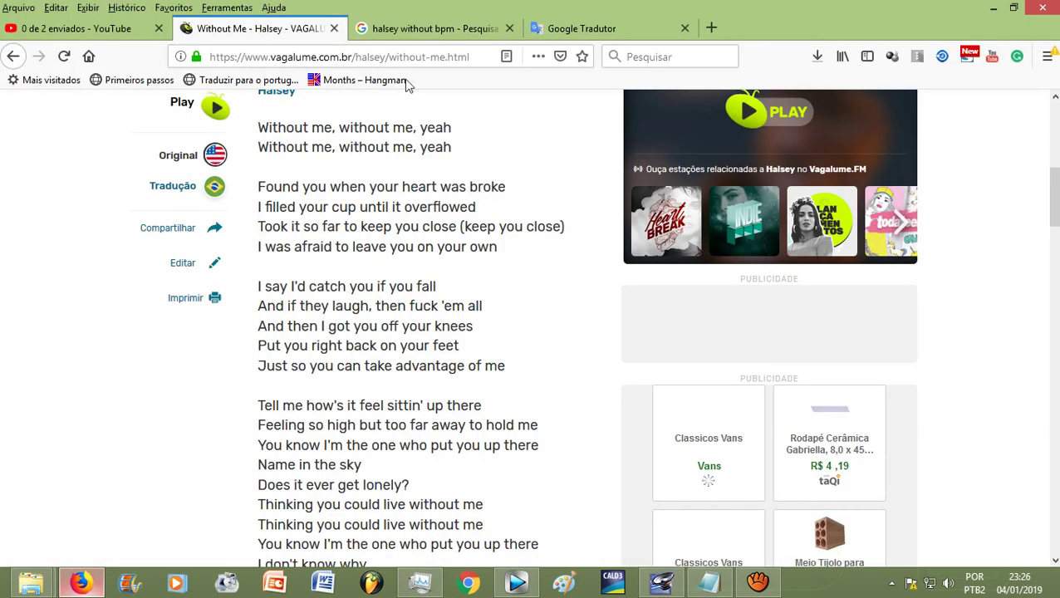
left_click(418, 29)
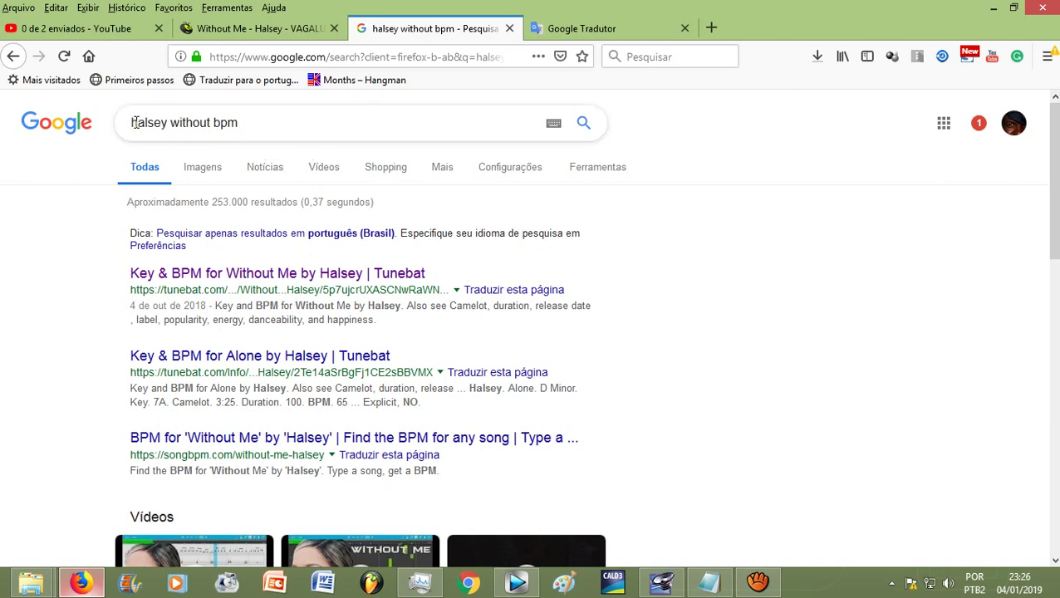
left_click(180, 122)
left_click_drag(215, 122, 237, 122)
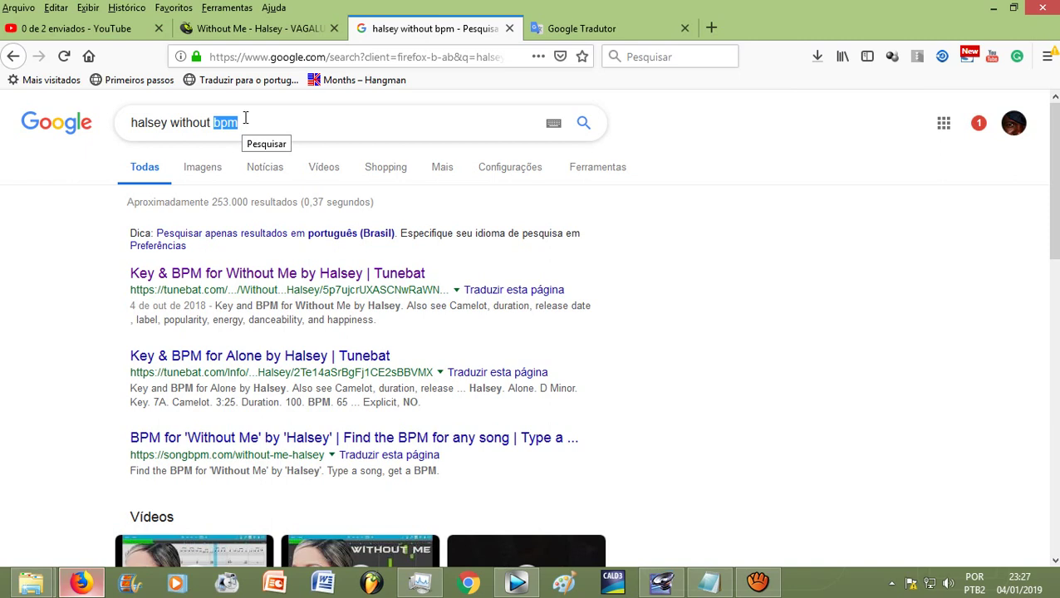
left_click(245, 119)
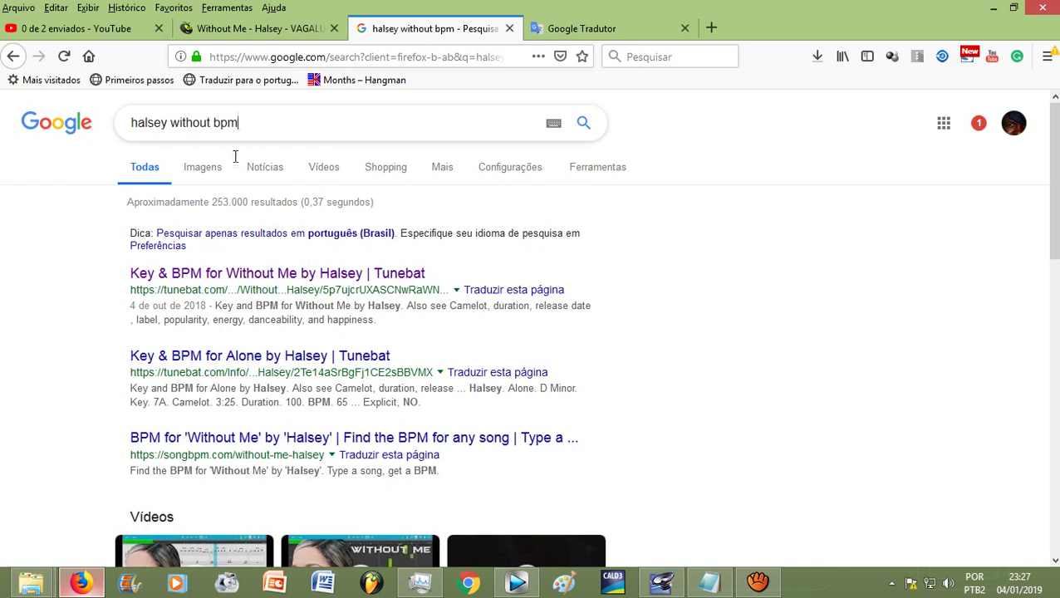
left_click(210, 282)
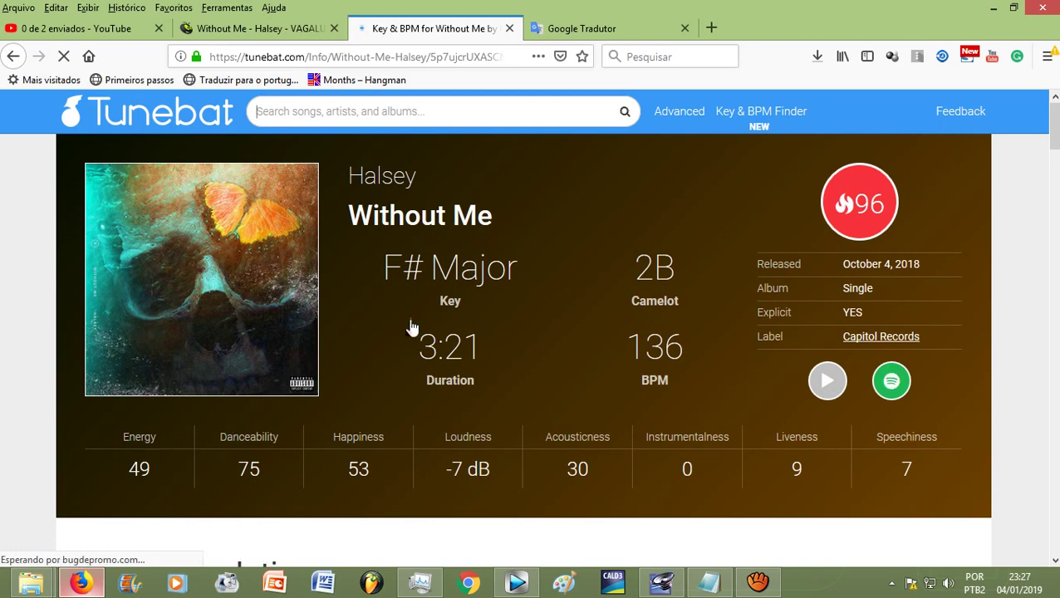
Examine the song's key, BPM, duration and release date on the Tunebat page.
left_click_drag(383, 270, 517, 265)
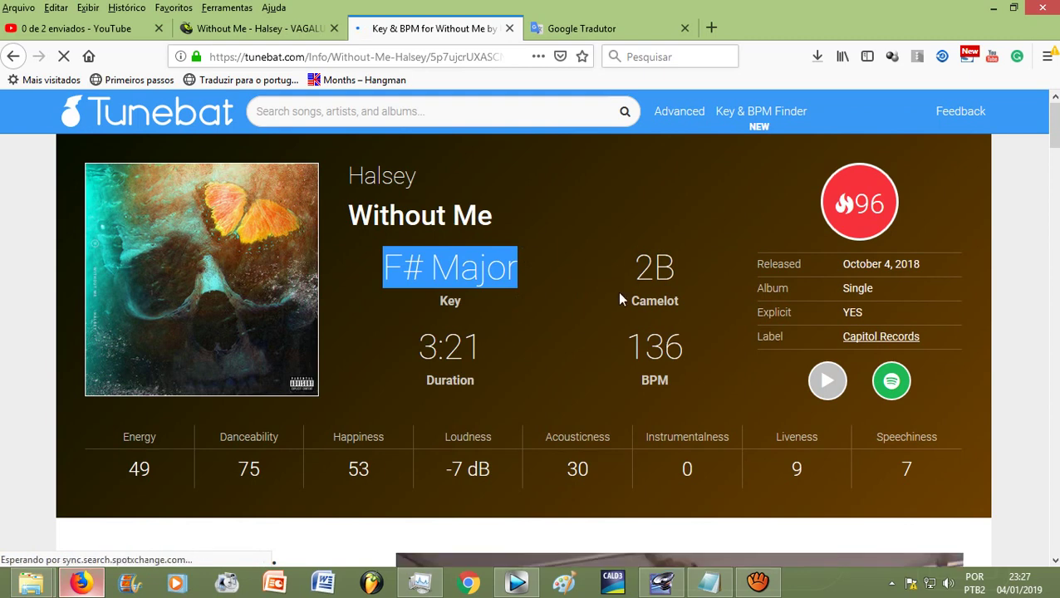
left_click_drag(629, 345, 681, 347)
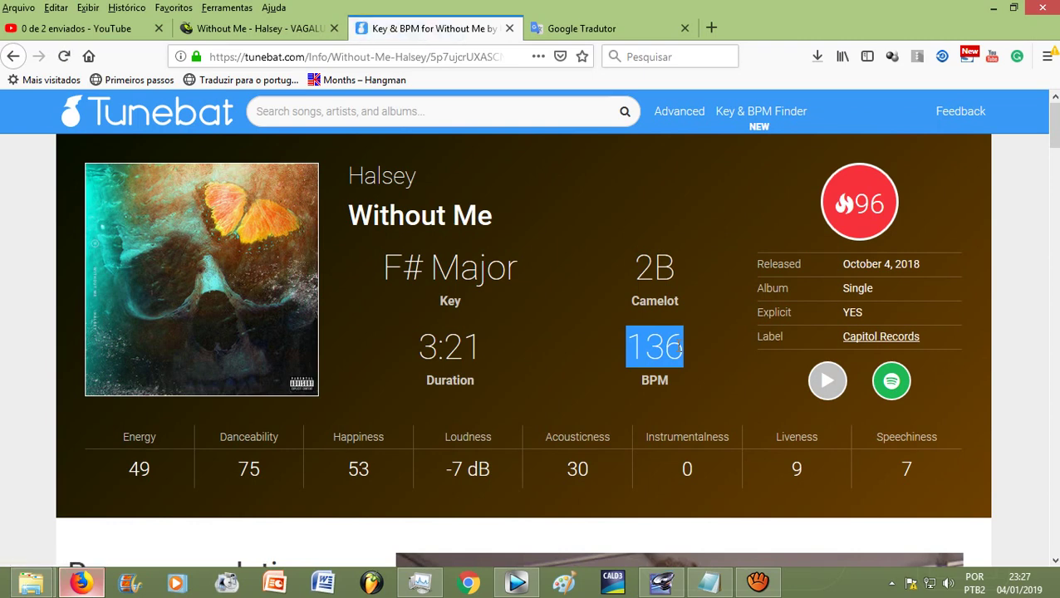
left_click_drag(412, 357, 483, 345)
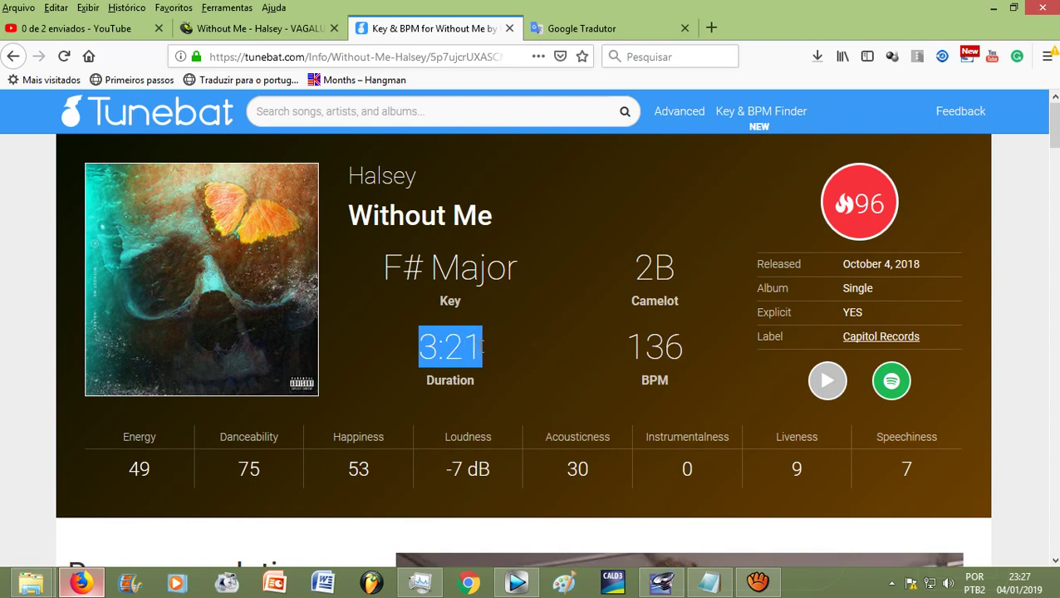
left_click(843, 268)
left_click_drag(882, 268, 932, 272)
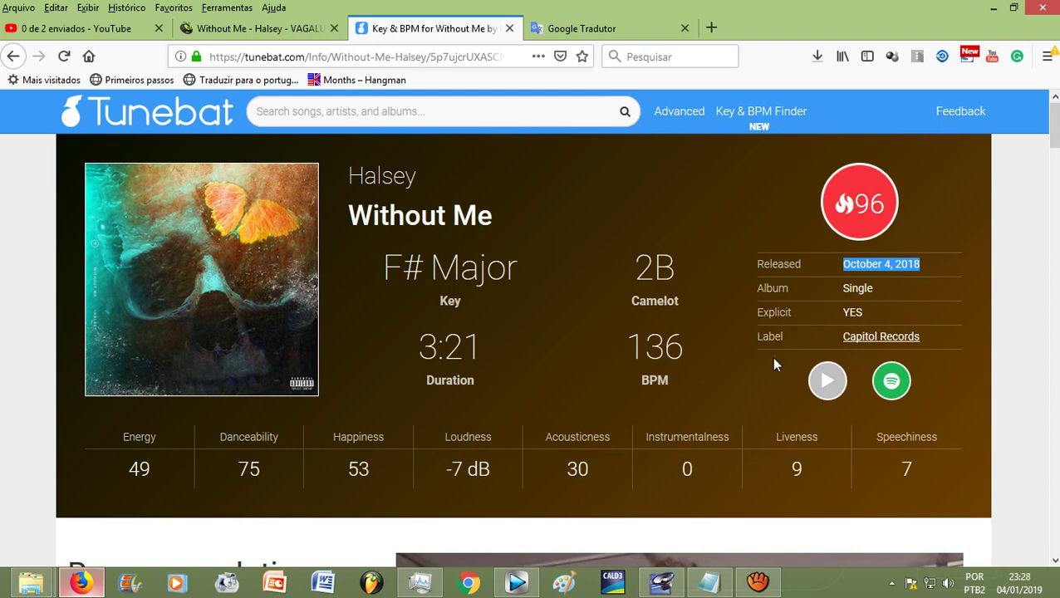
left_click_drag(621, 350, 682, 347)
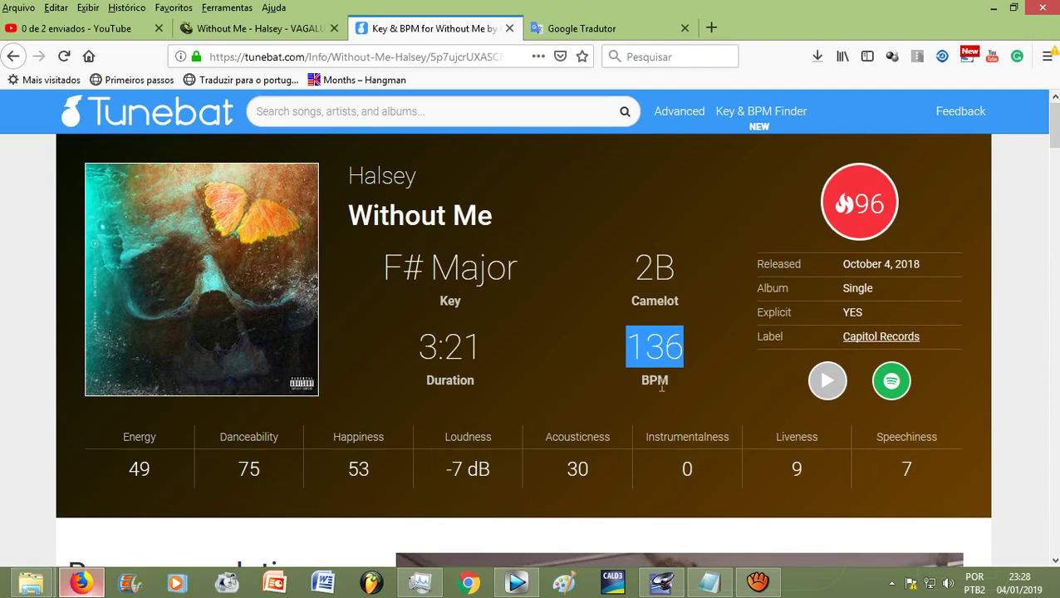
Switch to Adobe Audition, display the session properties and set the tempo to 136 bpm.
left_click(676, 585)
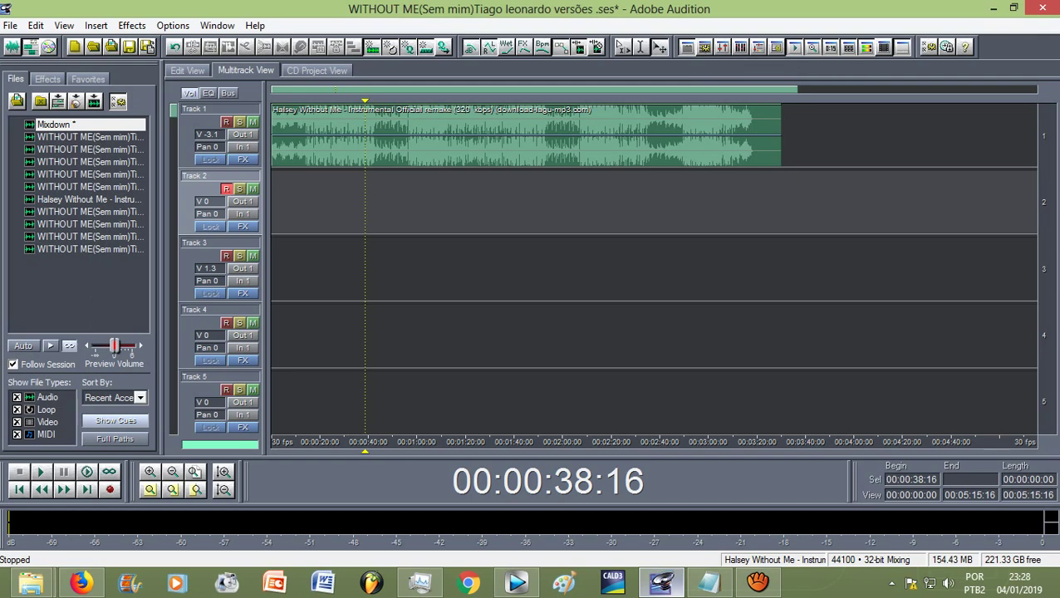
key("alt+3")
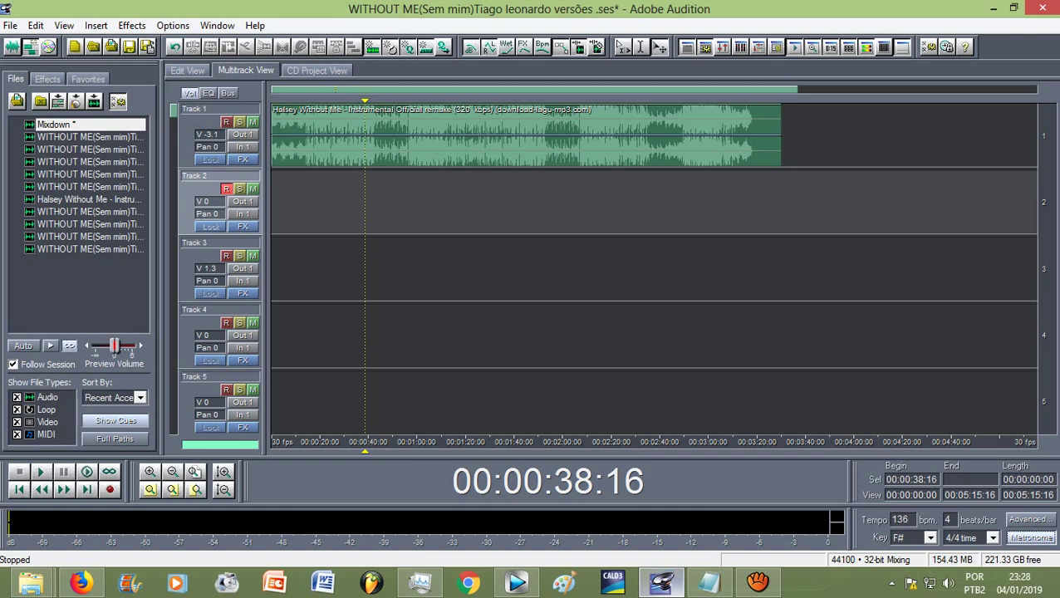
key("Tab")
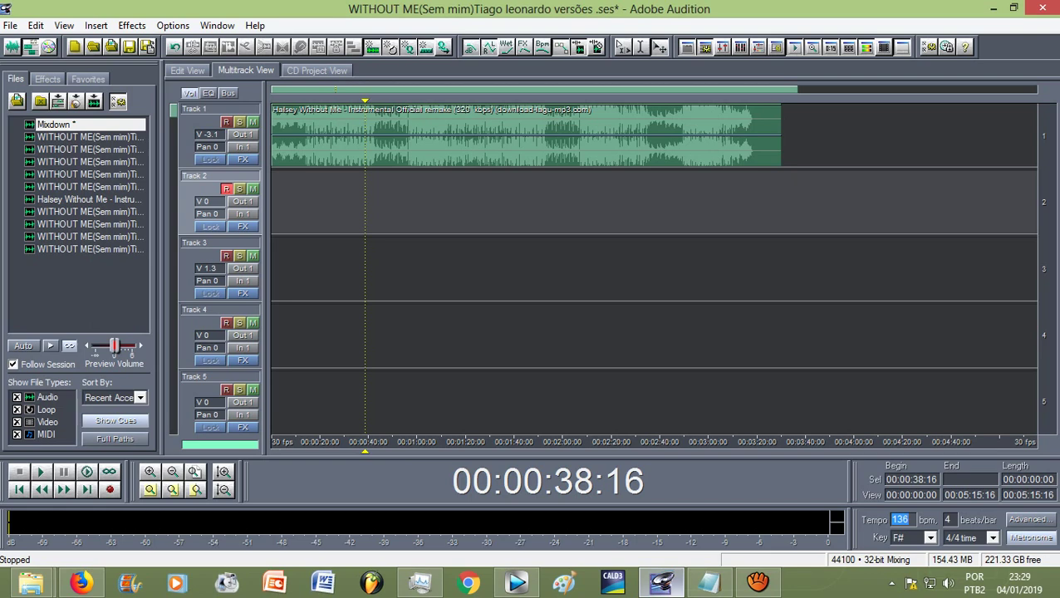
type("90")
key("Return")
type("136")
Open the session's key choices, and recheck the song's key on the Tunebat page in Firefox.
left_click(930, 537)
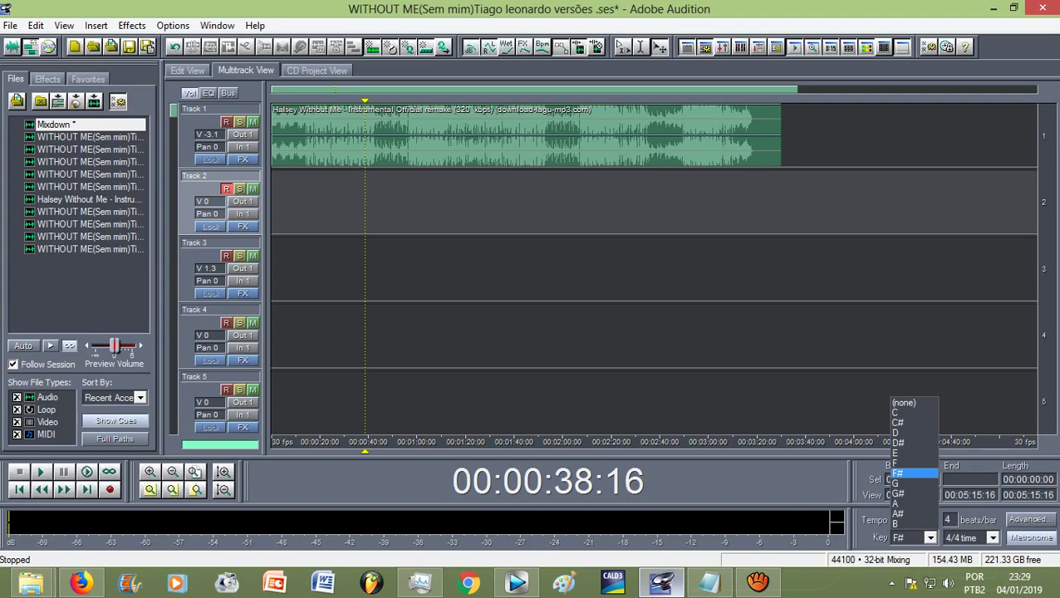
left_click(80, 583)
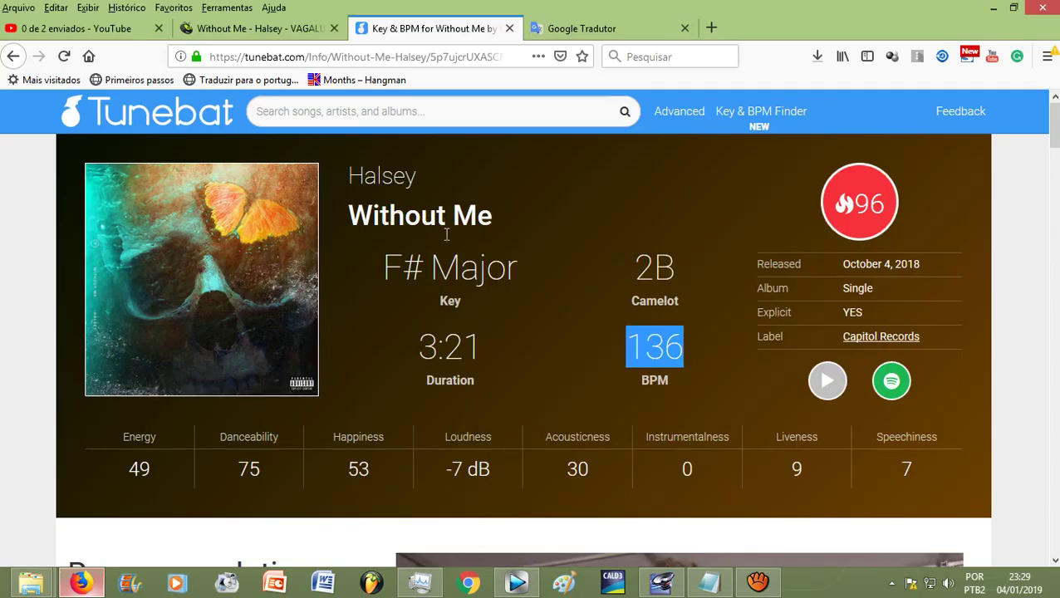
left_click(389, 279)
left_click_drag(383, 267, 523, 280)
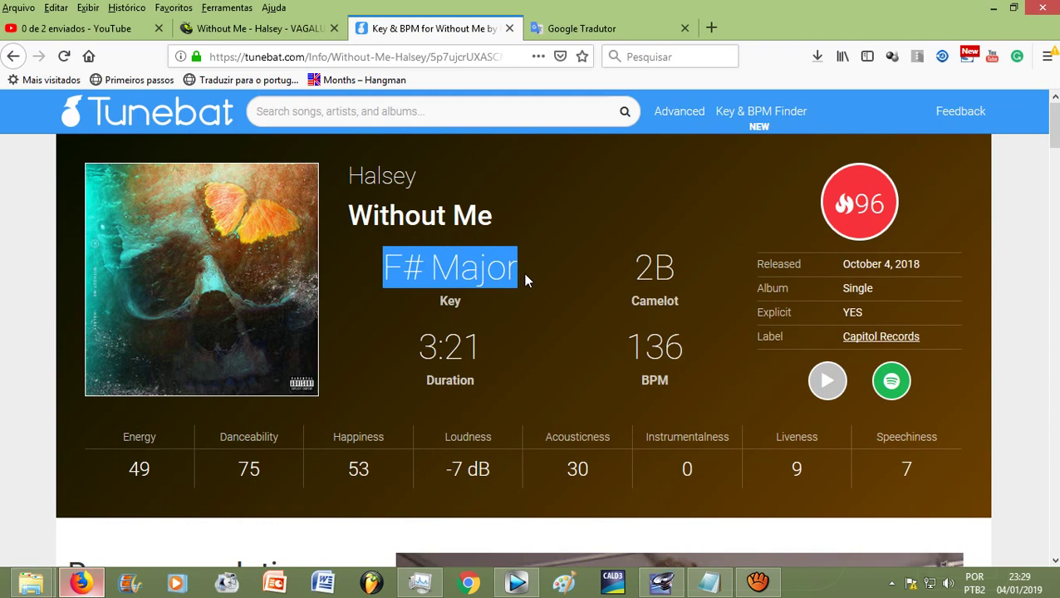
Return to Adobe Audition, go through the available session keys and select F#.
left_click(656, 588)
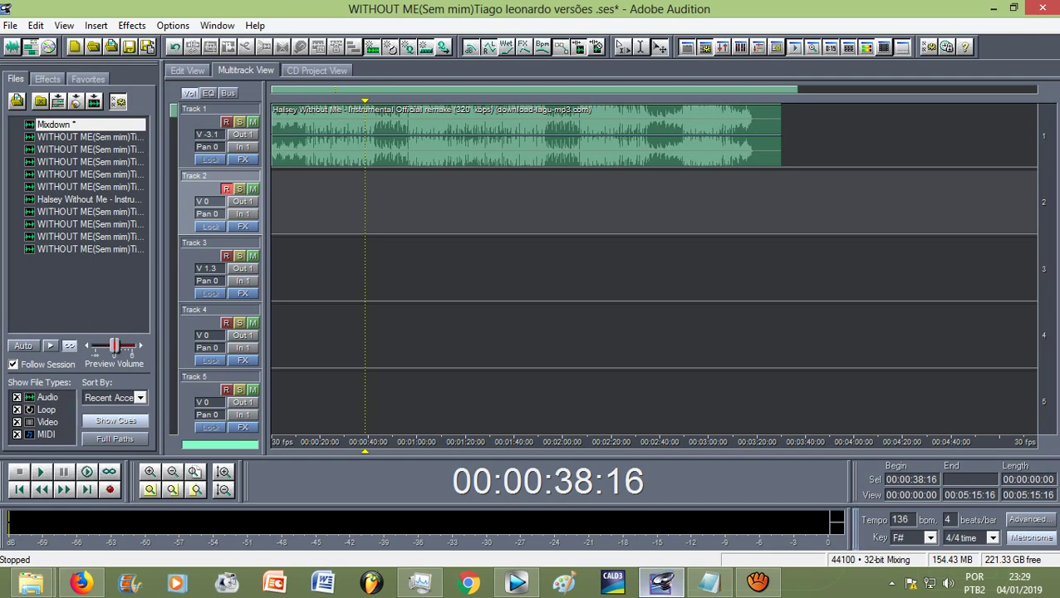
left_click(929, 538)
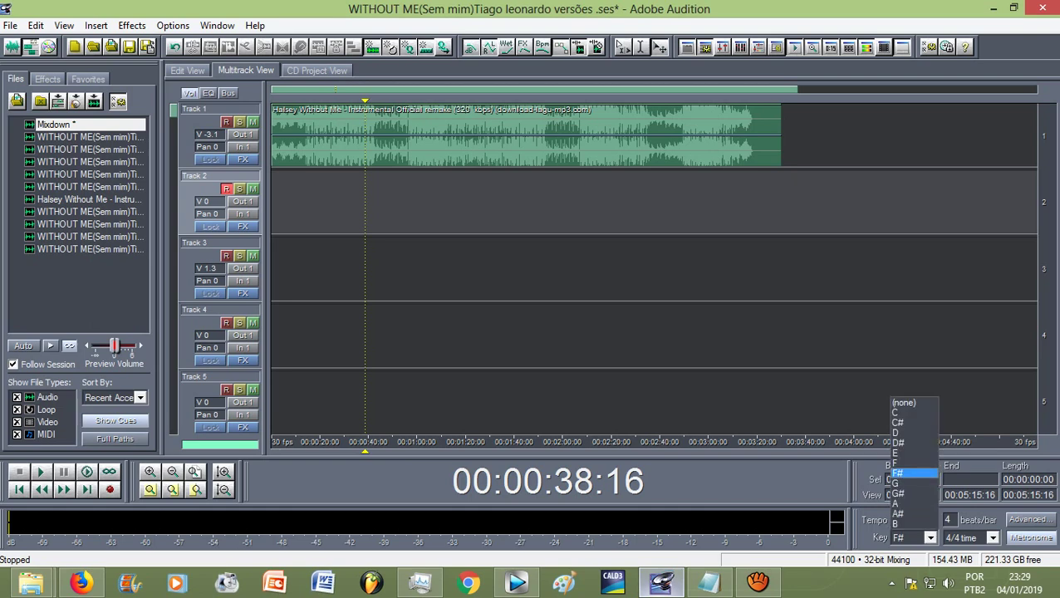
key("Down")
key("Down")
key("Home")
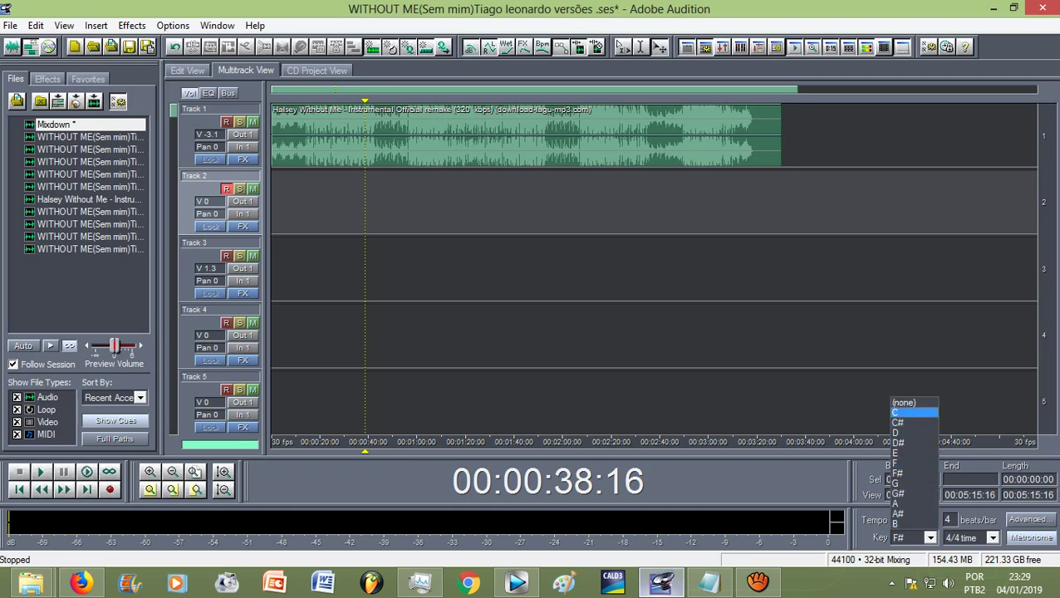
key("Down")
key("Down")
key("Down")
key("Down")
key("Down")
key("Down")
key("Down")
key("Down")
key("Down")
key("Down")
key("Down")
key("Down")
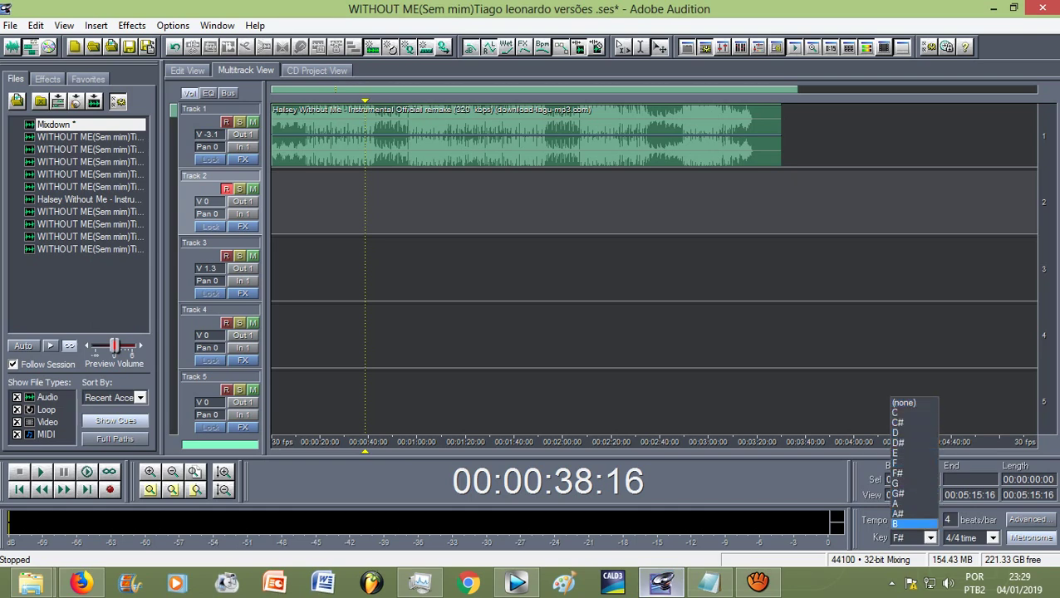
key("Up")
key("Up")
key("Up")
key("Up")
key("Up")
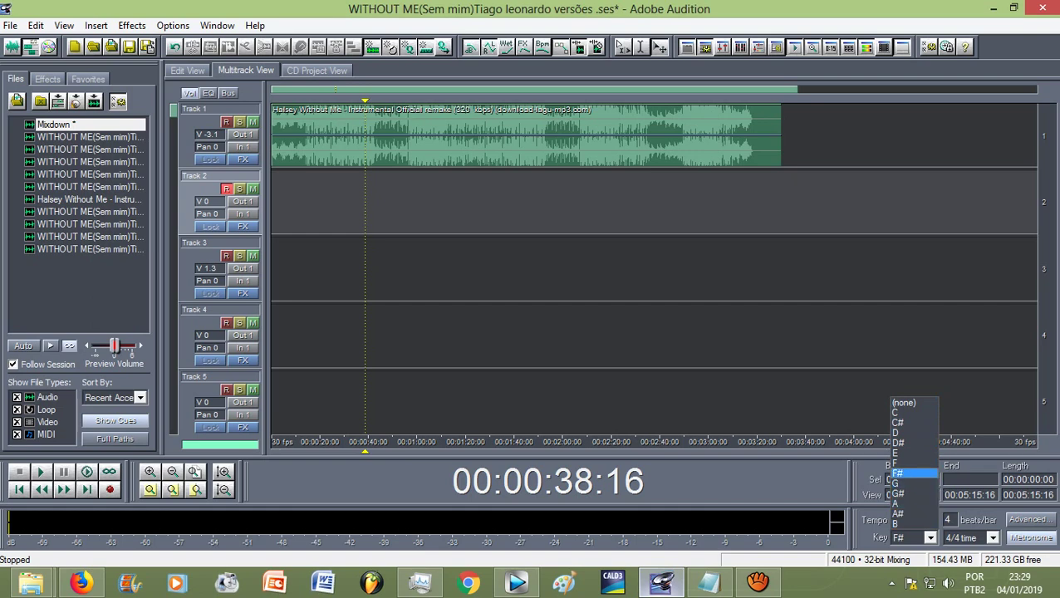
key("Return")
key("alt+Down")
key("Return")
Mute the instrumental on Track 1 and re-arm Track 2 for recording.
left_click(219, 376)
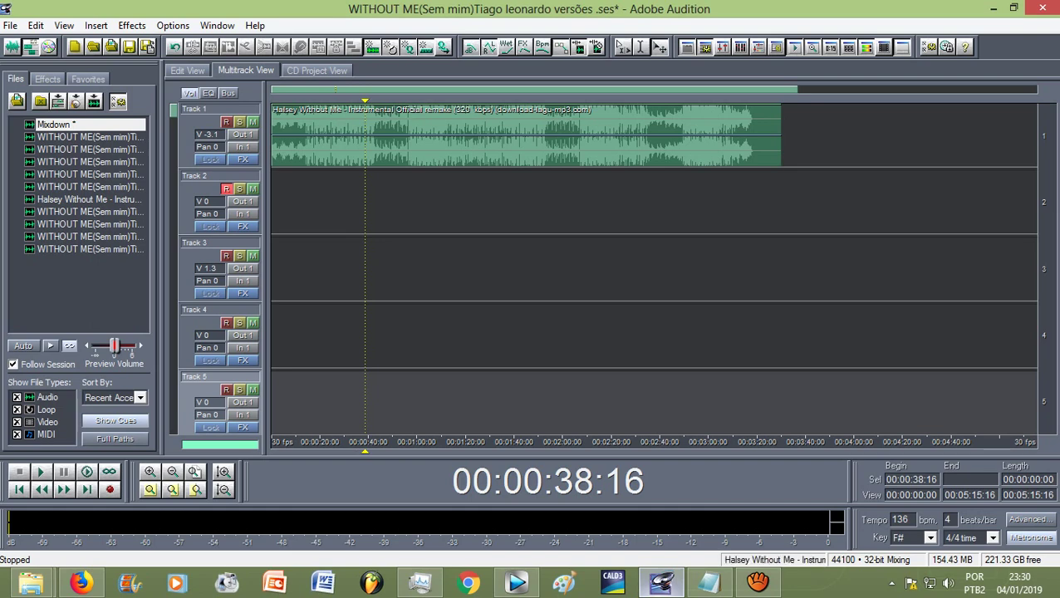
left_click(253, 121)
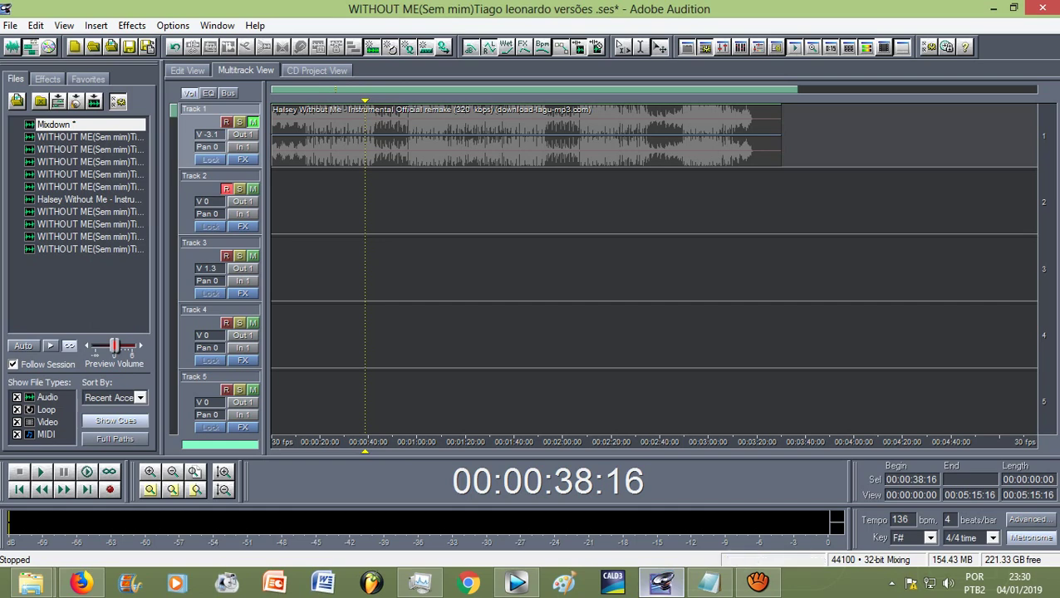
left_click(226, 188)
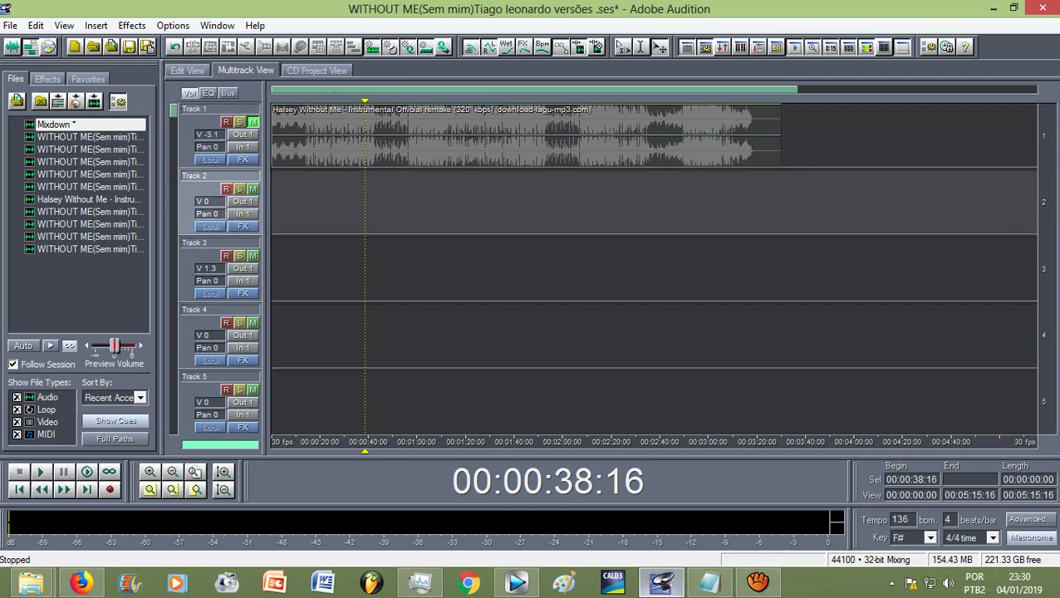
left_click(225, 188)
Record a take on Track 2 from 00:00:38:16 to about 00:01:03 while consulting the lyrics page in Firefox.
left_click(109, 489)
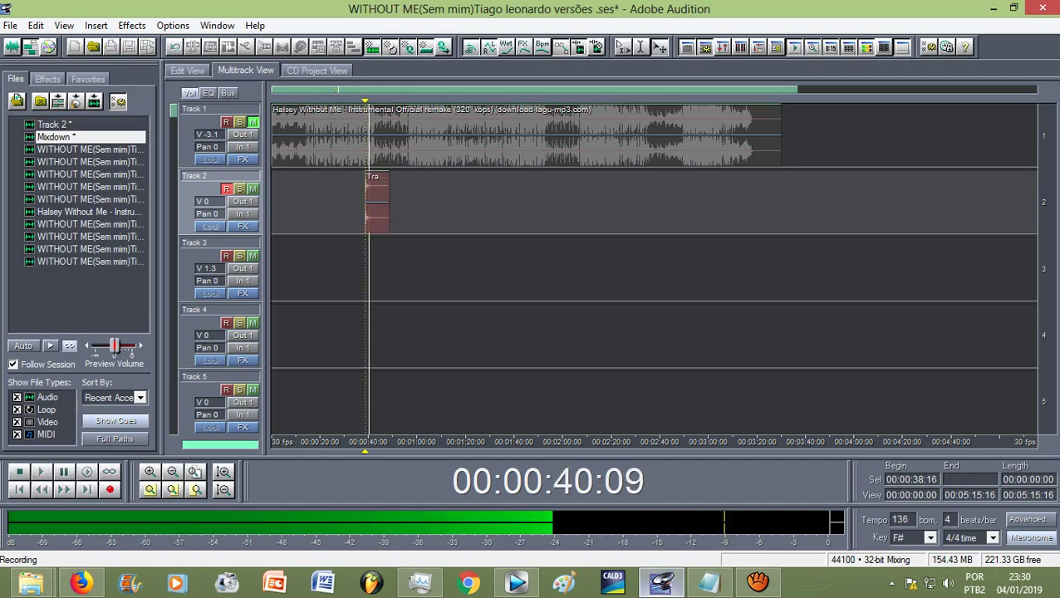
left_click(82, 582)
left_click(253, 28)
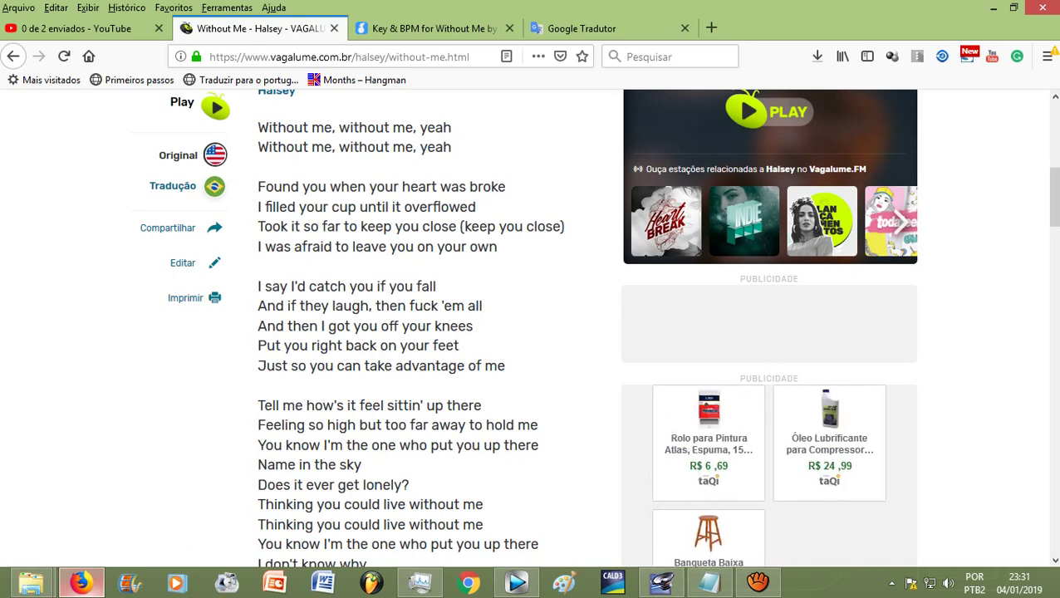
left_click(662, 582)
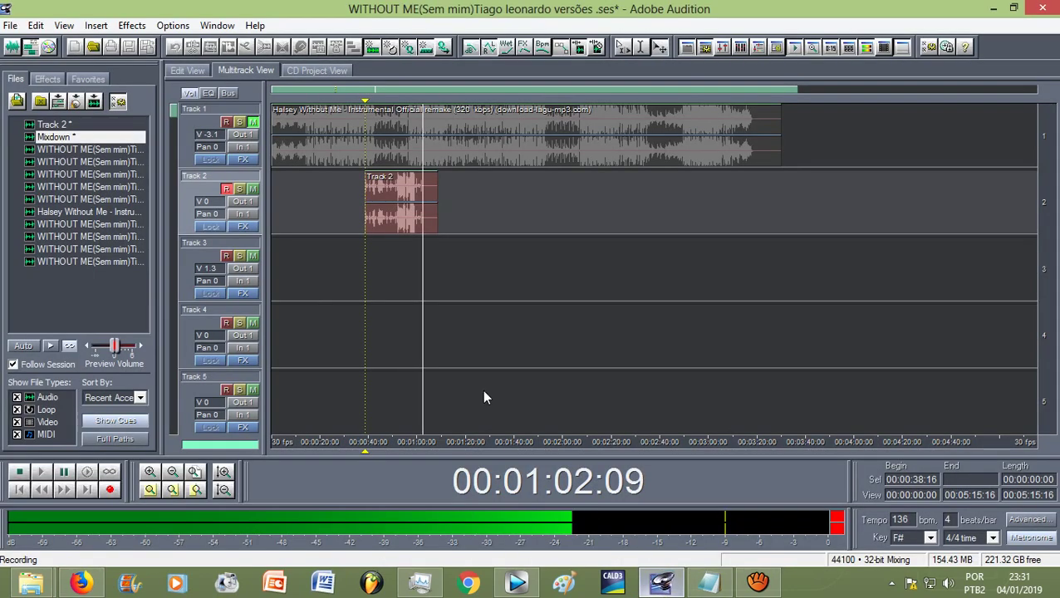
key("space")
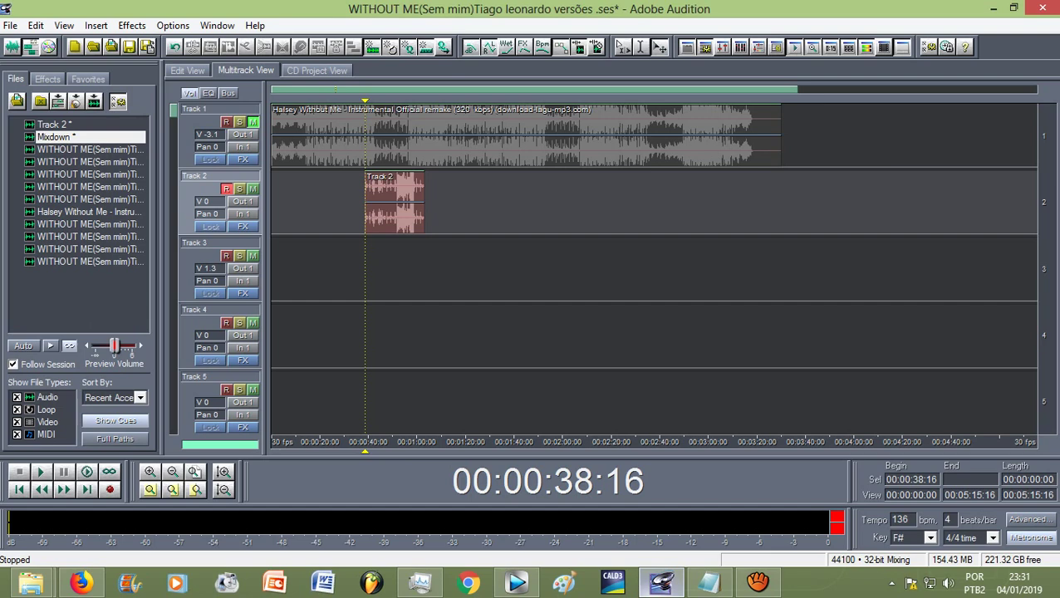
scroll(366, 134, "up", 4)
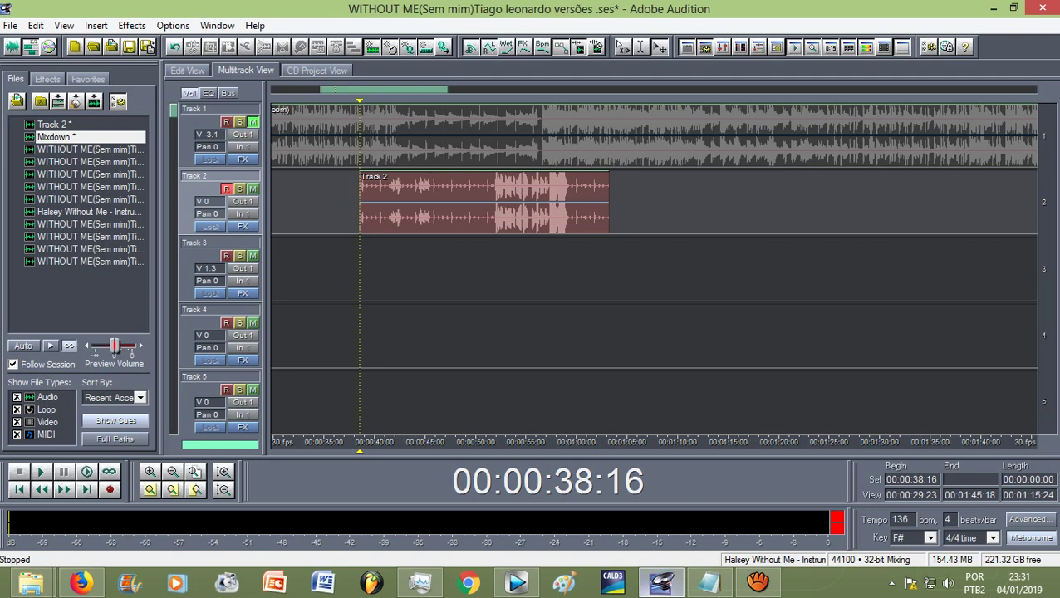
Trim the Track 2 clip to its sung section, from about 00:00:52 to about 00:00:59.
left_click(556, 204)
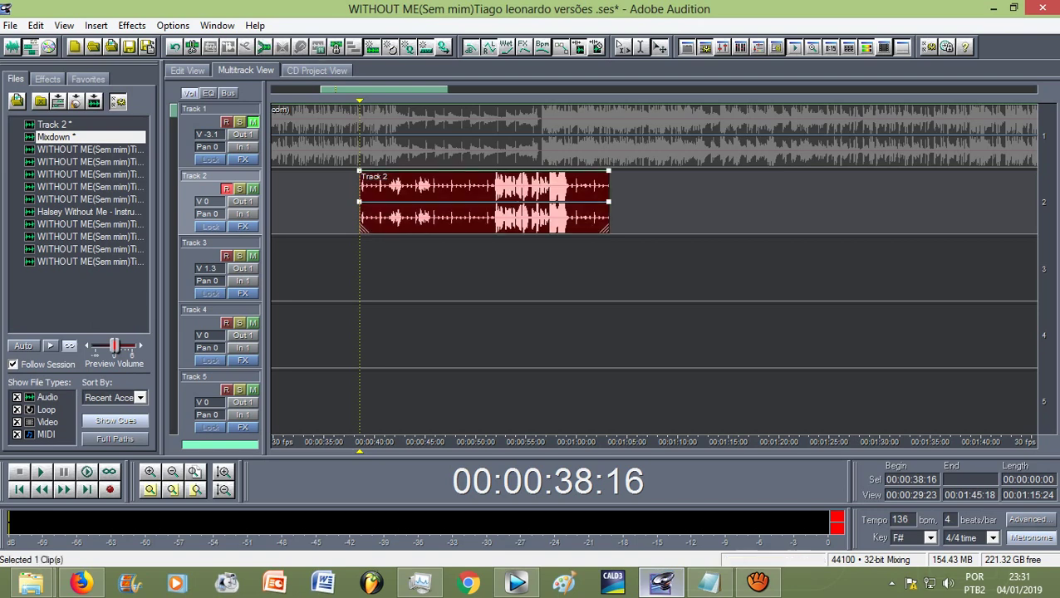
left_click_drag(359, 204, 493, 203)
scroll(534, 137, "up", 4)
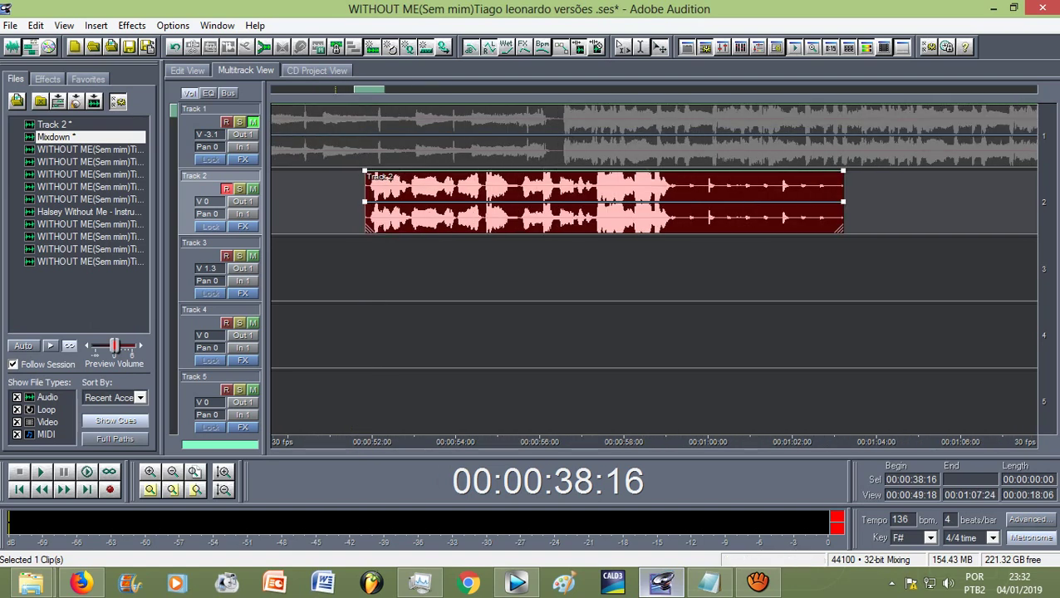
left_click_drag(841, 204, 673, 204)
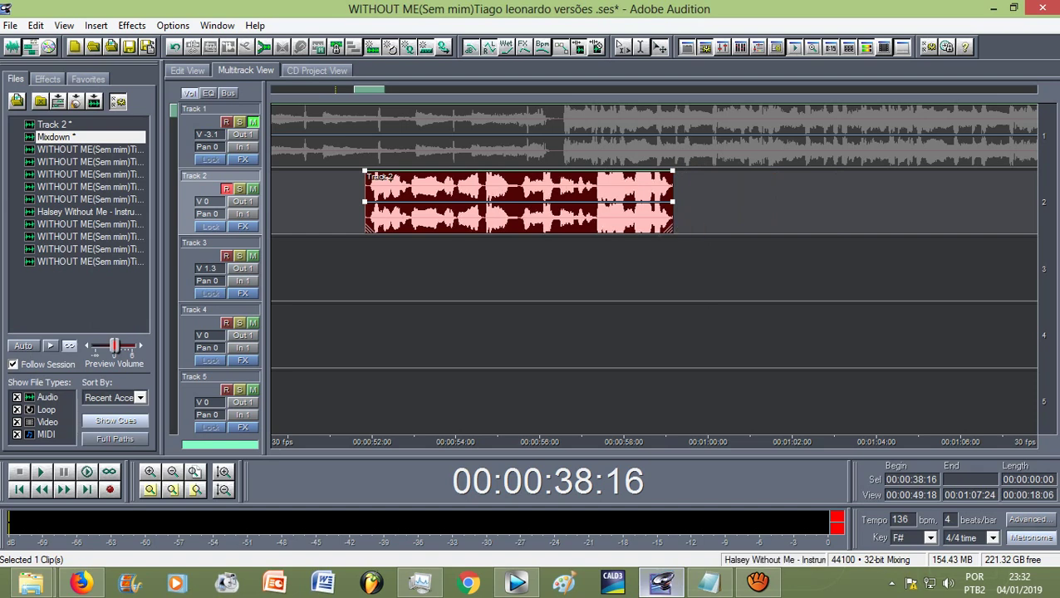
Place the playback cursor at 00:00:51:25 and play the trimmed vocal on Track 2.
scroll(525, 203, "down", 3)
left_click_drag(353, 100, 486, 100)
key("space")
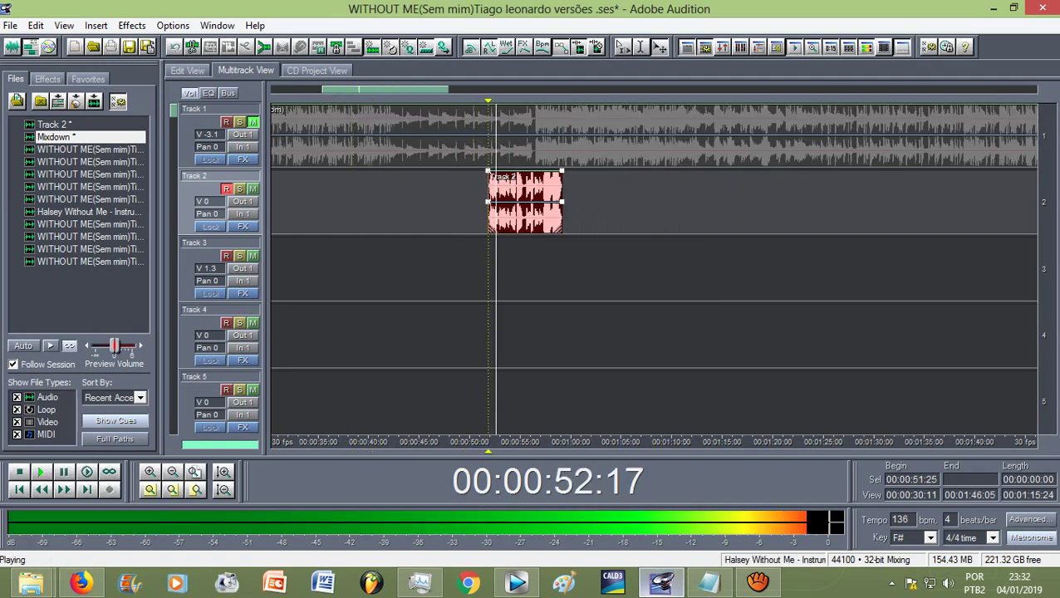
scroll(502, 178, "up", 3)
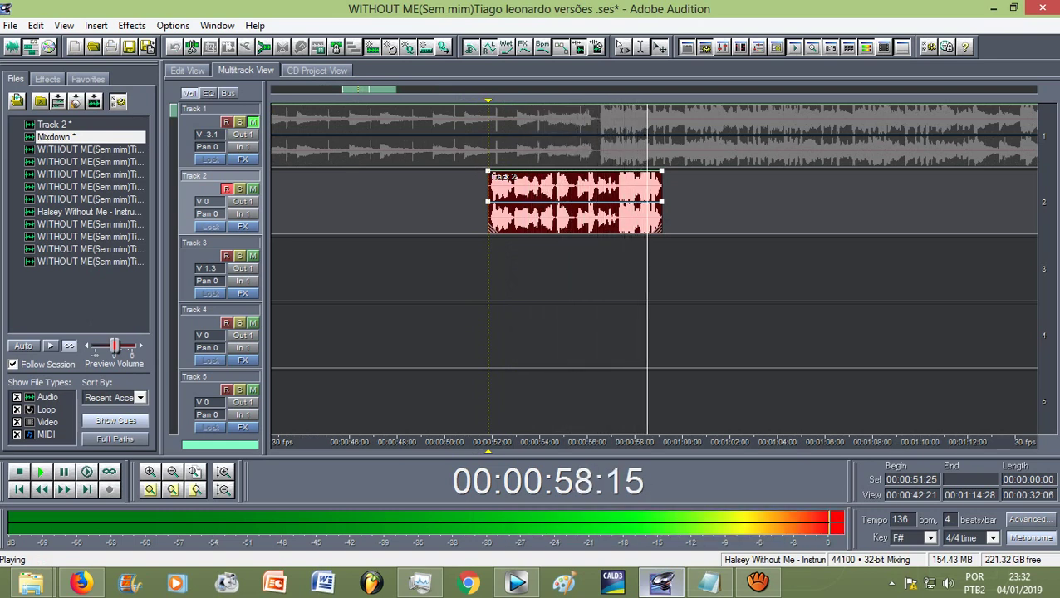
key("space")
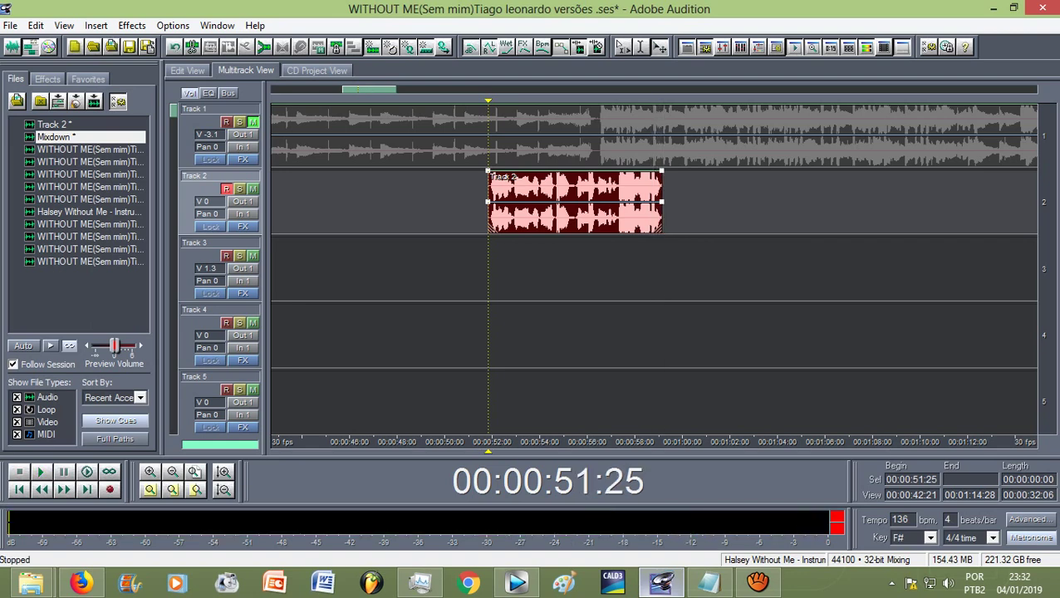
Place the playback cursor at 00:00:34:17 and shift the Track 2 clip to start at 00:00:41:13.
scroll(545, 202, "down", 5)
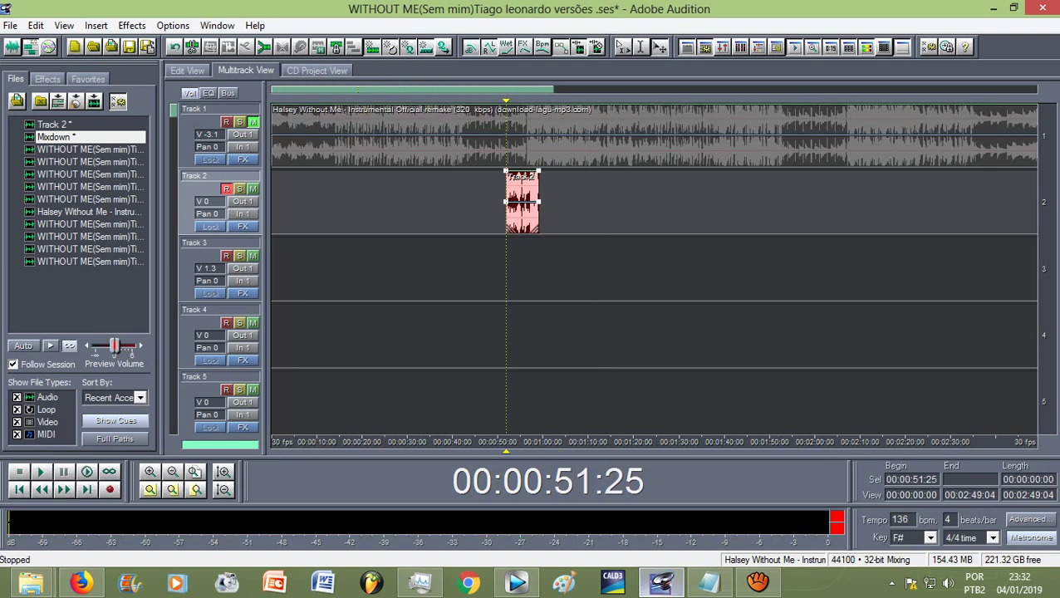
left_click_drag(506, 100, 427, 101)
scroll(428, 201, "up", 5)
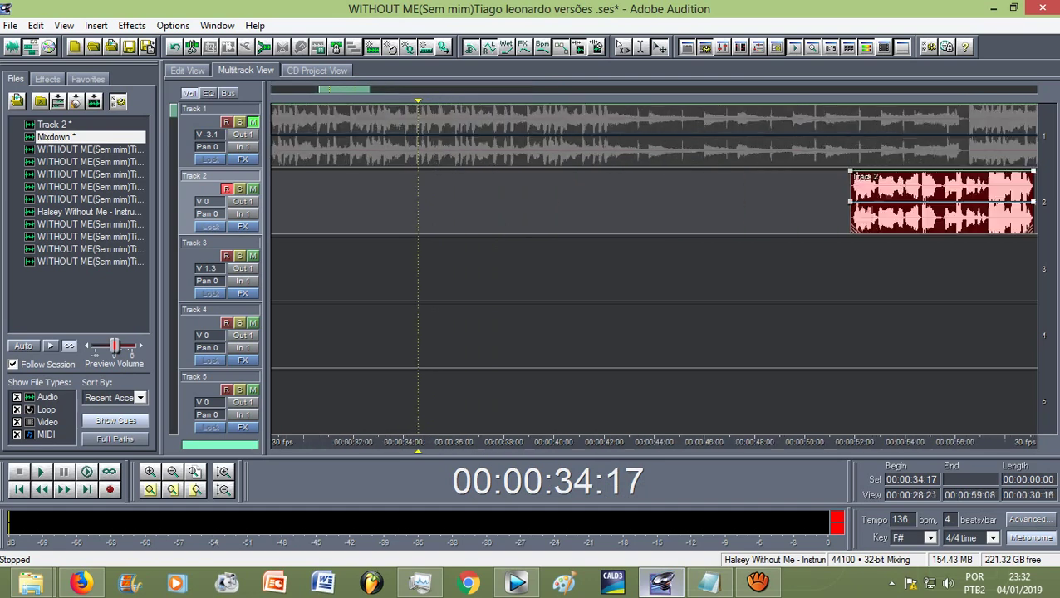
left_click_drag(854, 178, 593, 178)
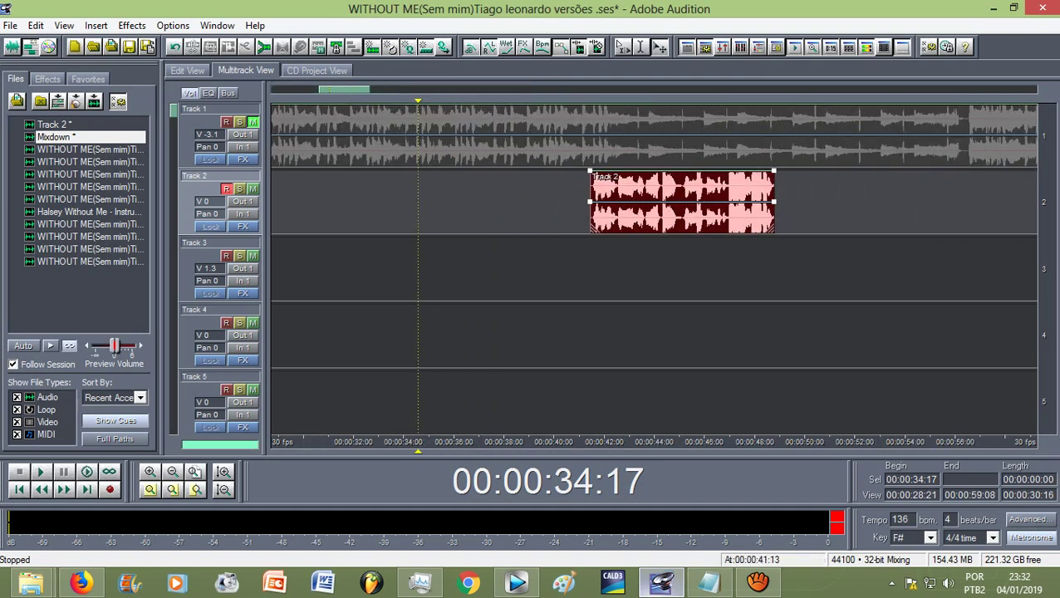
key("minus")
key("minus")
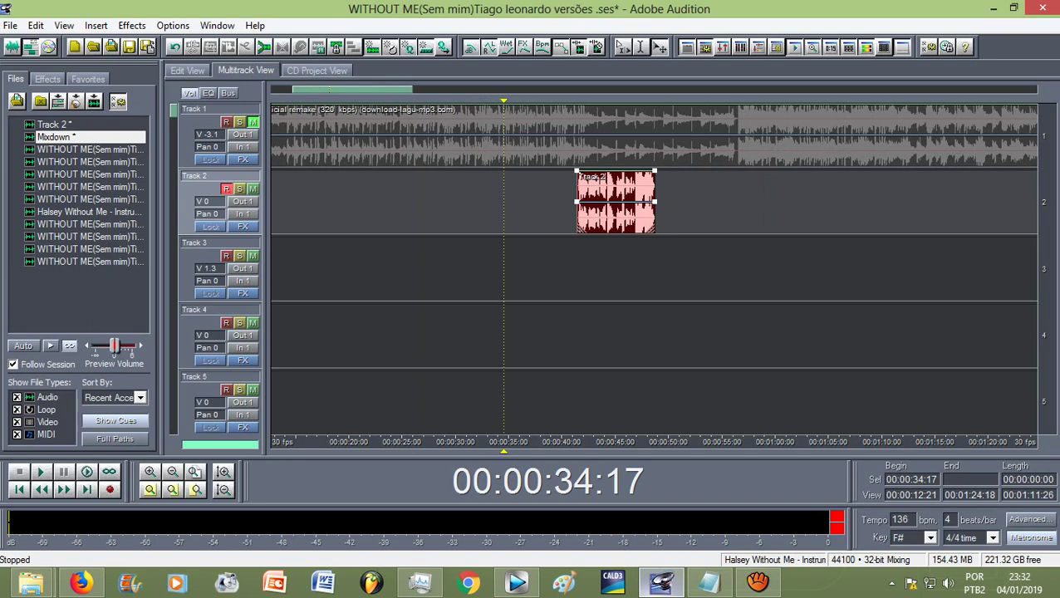
Unmute the instrumental on Track 1 and play it together with the vocal from 00:00:34:17.
left_click(253, 122)
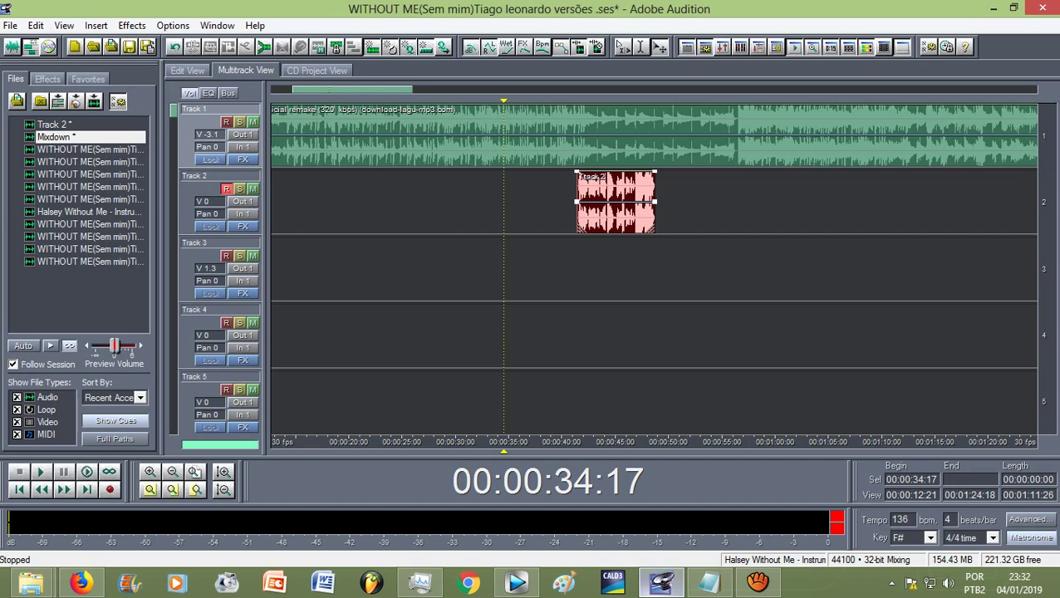
scroll(551, 201, "up", 1)
key("space")
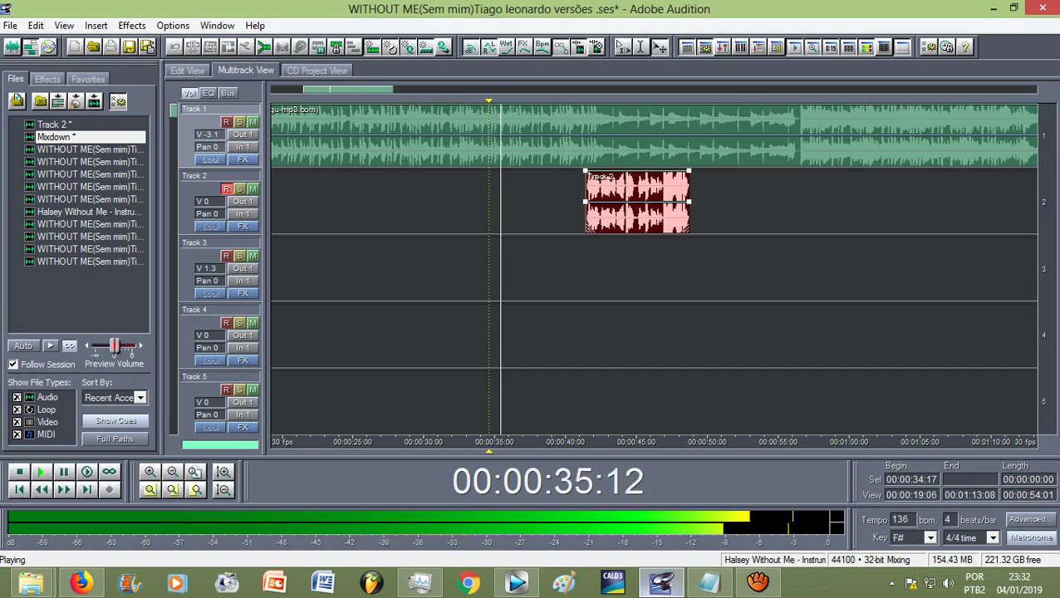
key("equal")
key("space")
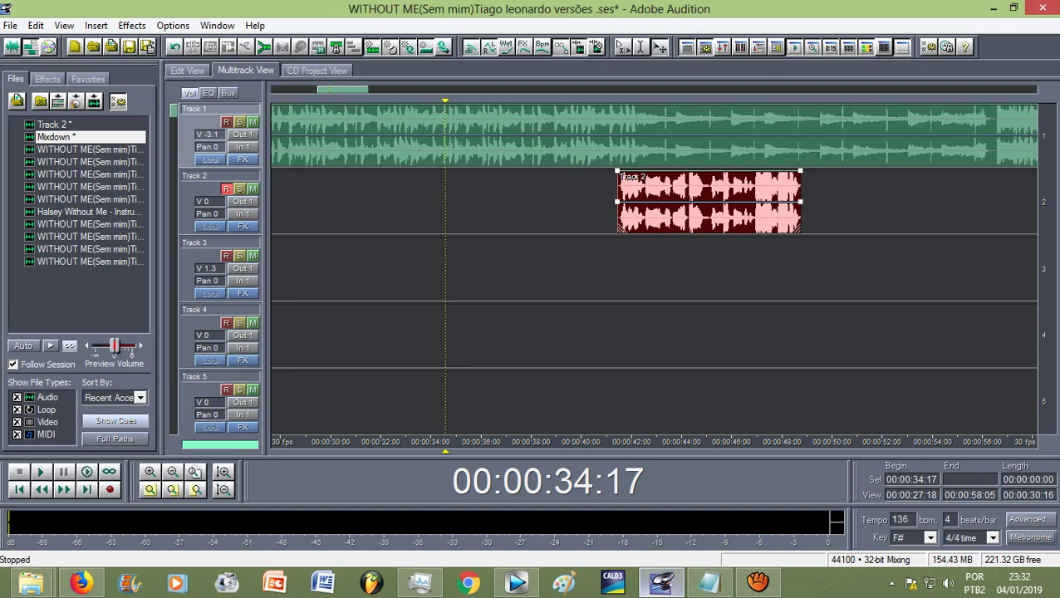
Play the mix from 00:00:34:17 and try the Track 2 clip starting at about 00:00:44, then at 00:00:41:03.
key("space")
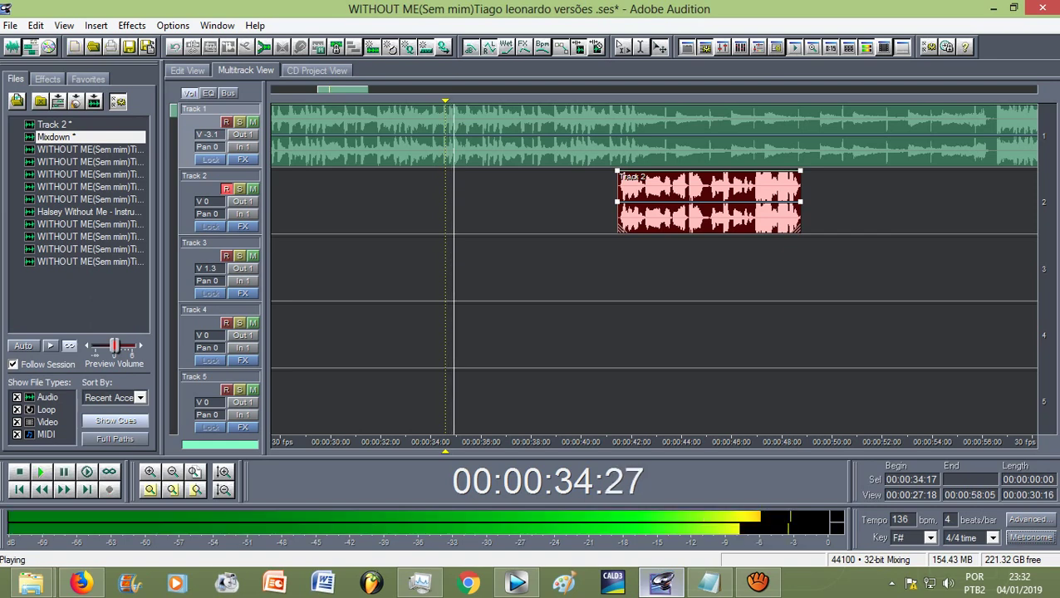
left_click_drag(639, 202, 713, 202)
scroll(694, 137, "up", 2)
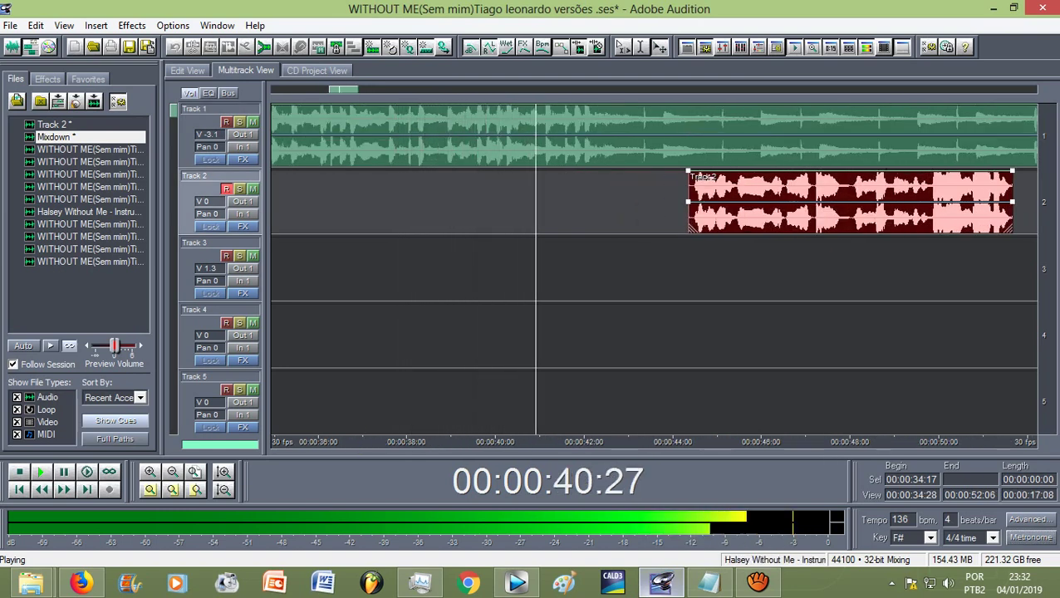
key("space")
left_click_drag(713, 202, 556, 187)
scroll(564, 177, "up", 4)
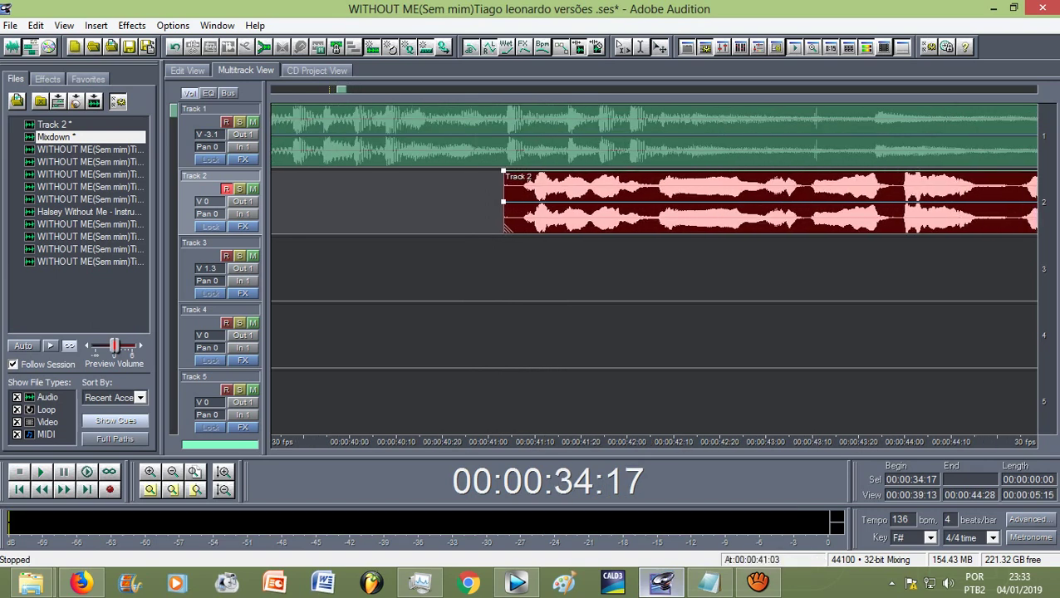
Place the playback cursor at 00:00:38:19 and play the mix to check the vocal's timing.
key("minus")
key("minus")
key("minus")
key("minus")
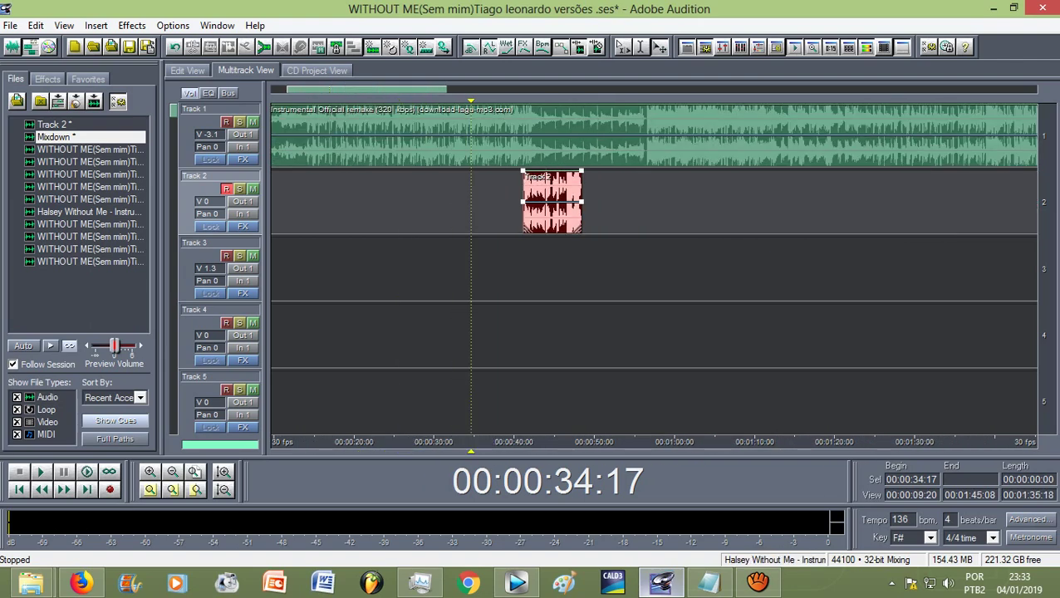
left_click(503, 202)
key("space")
scroll(580, 202, "up", 3)
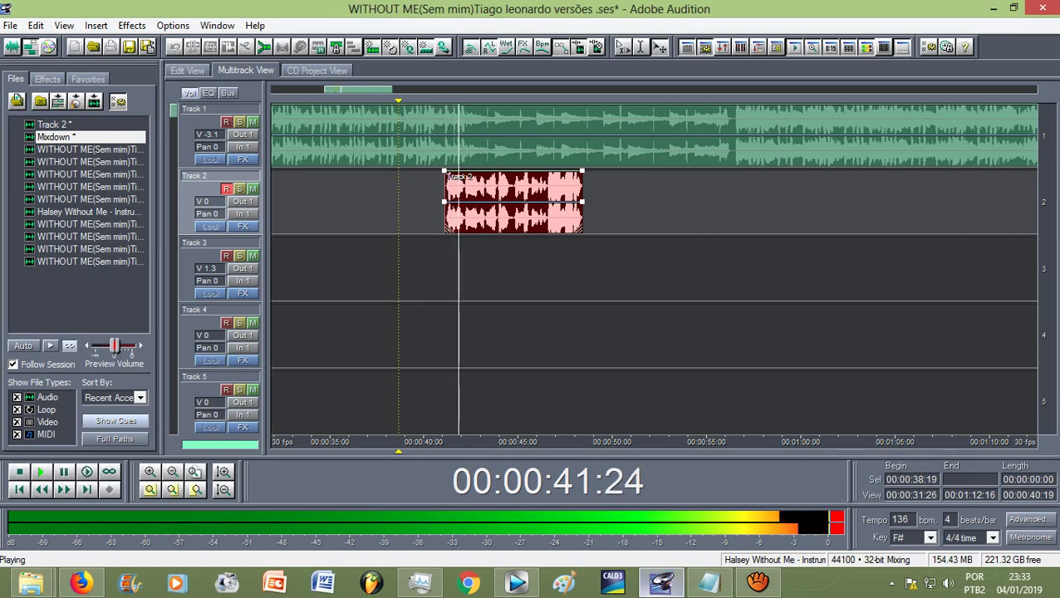
key("space")
Play the mix from 00:00:38:19 while shifting the Track 2 clip to start at 00:00:41:11.
key("equal")
key("equal")
key("space")
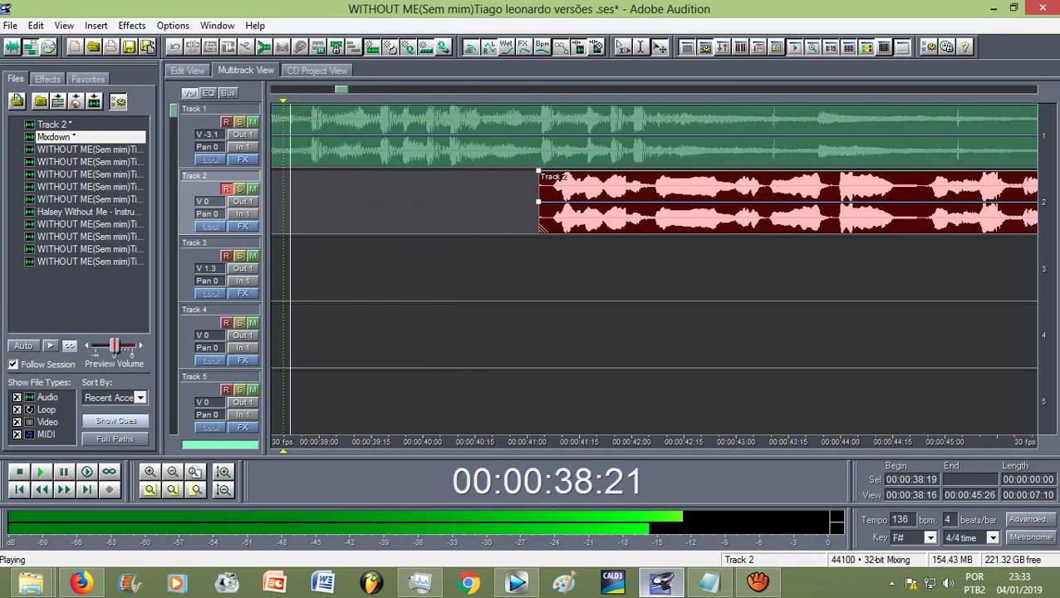
left_click_drag(581, 216, 693, 216)
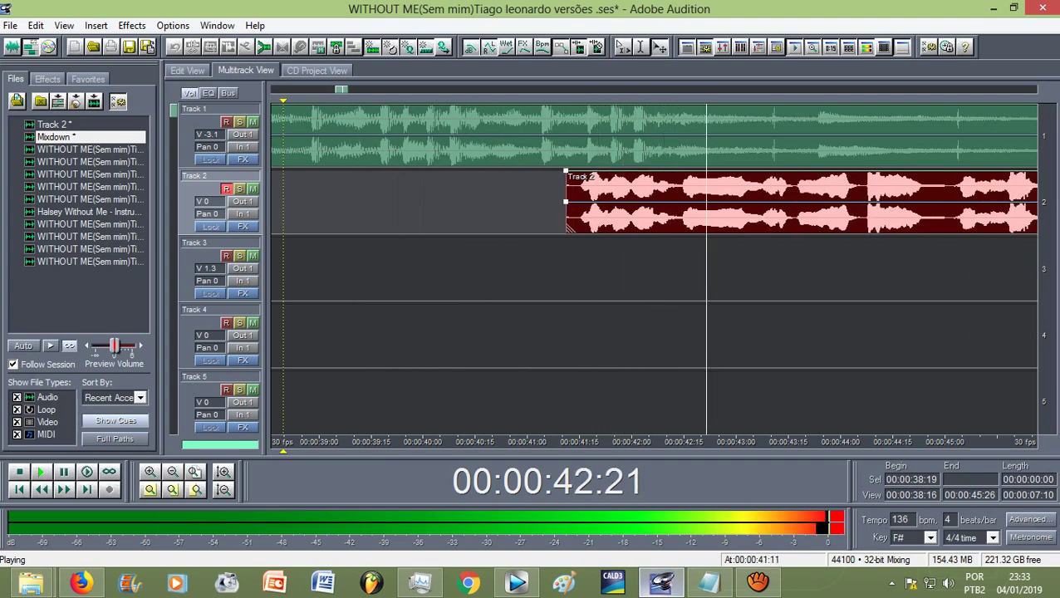
key("space")
Nudge the start of the Track 2 clip to about 00:00:41:12 and play the mix from 00:00:38:19.
key("equal")
key("equal")
key("equal")
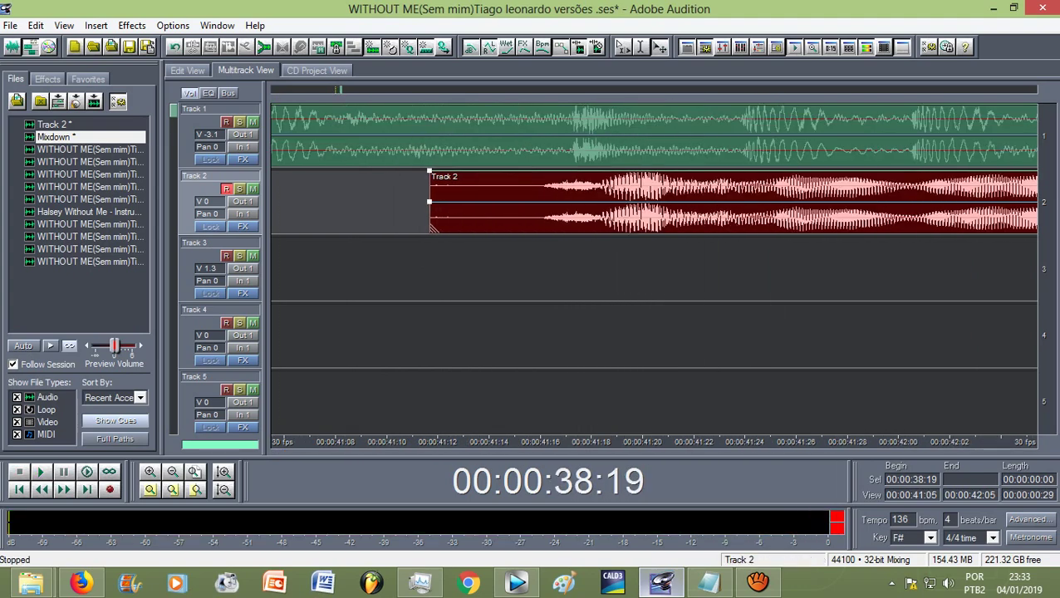
left_click_drag(581, 216, 602, 216)
key("minus")
key("minus")
key("minus")
key("minus")
key("minus")
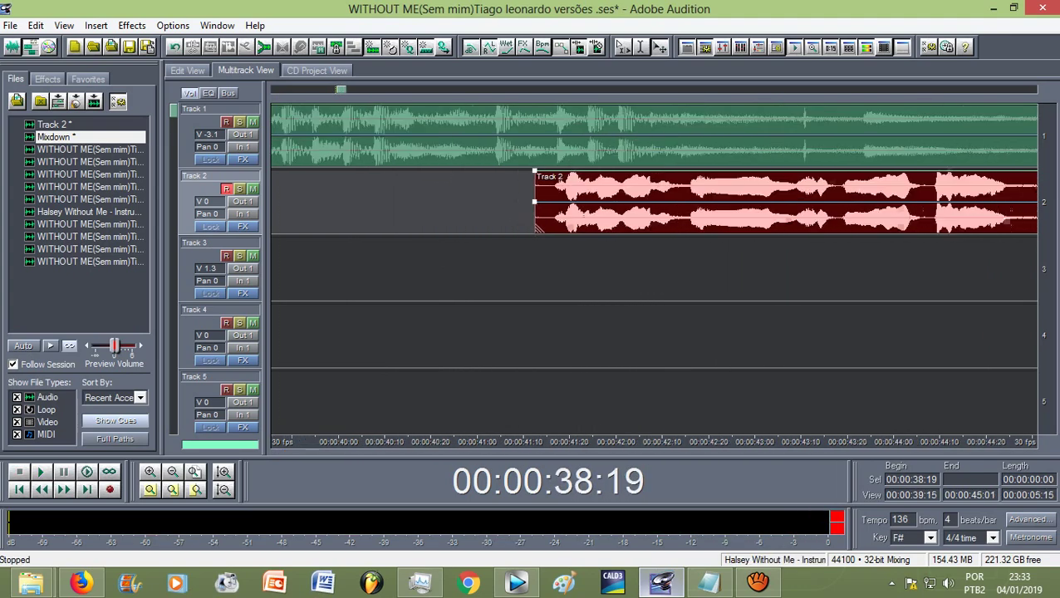
key("space")
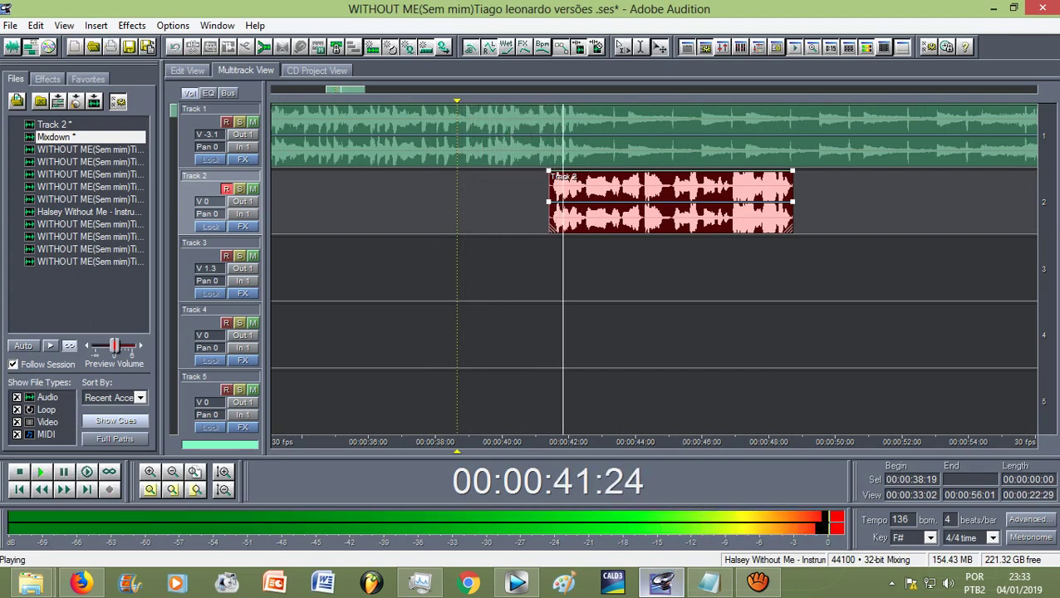
key("space")
Nudge the Track 2 clip to start at 00:00:41:10 and play the mix from 00:00:38:19 past the clip's end.
key("equal")
key("equal")
key("equal")
key("equal")
key("equal")
key("minus")
key("minus")
key("minus")
key("minus")
key("minus")
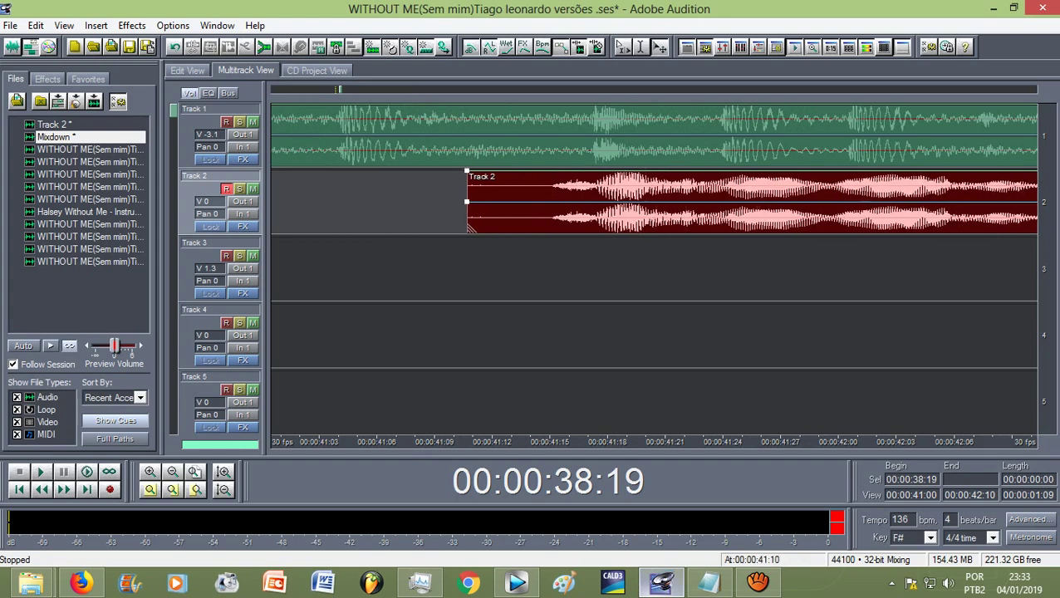
key("space")
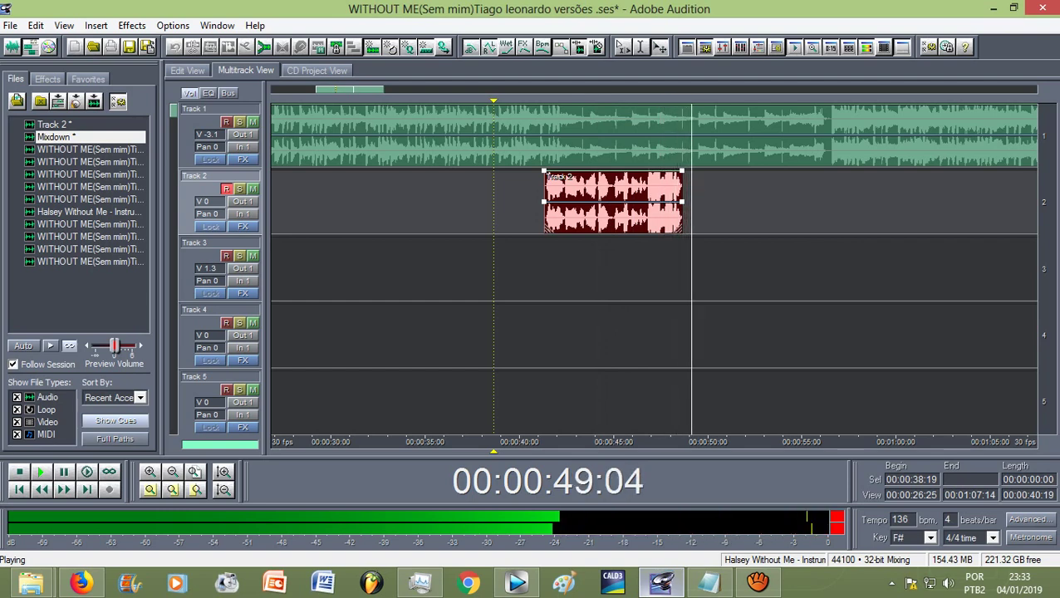
key("space")
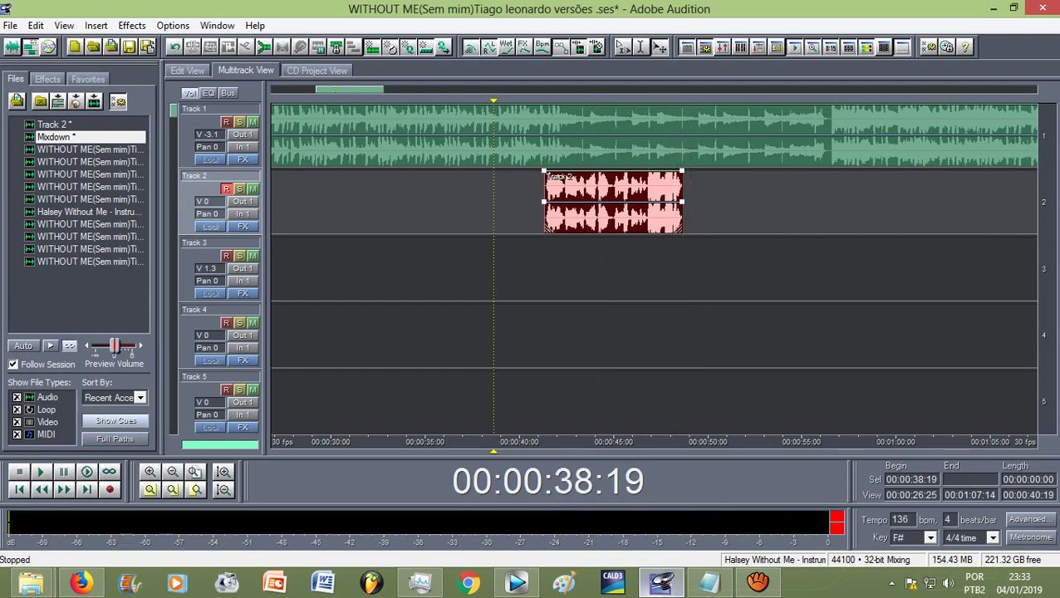
Lower the Track 2 clip's volume envelope to 78% (-2.1 dB) at both ends and play the mix.
left_click_drag(545, 173, 545, 184)
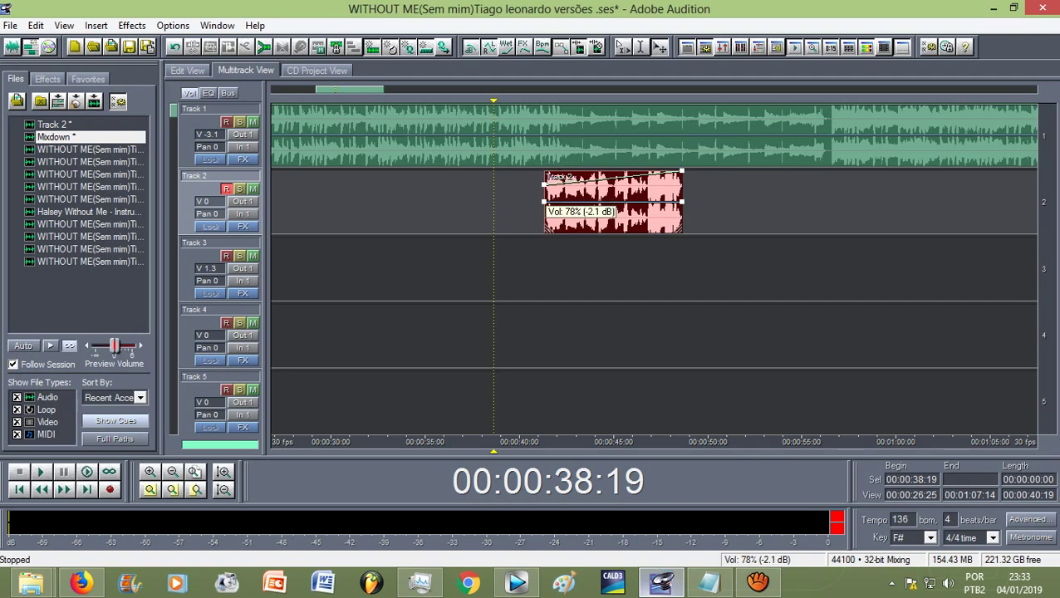
left_click_drag(681, 173, 689, 186)
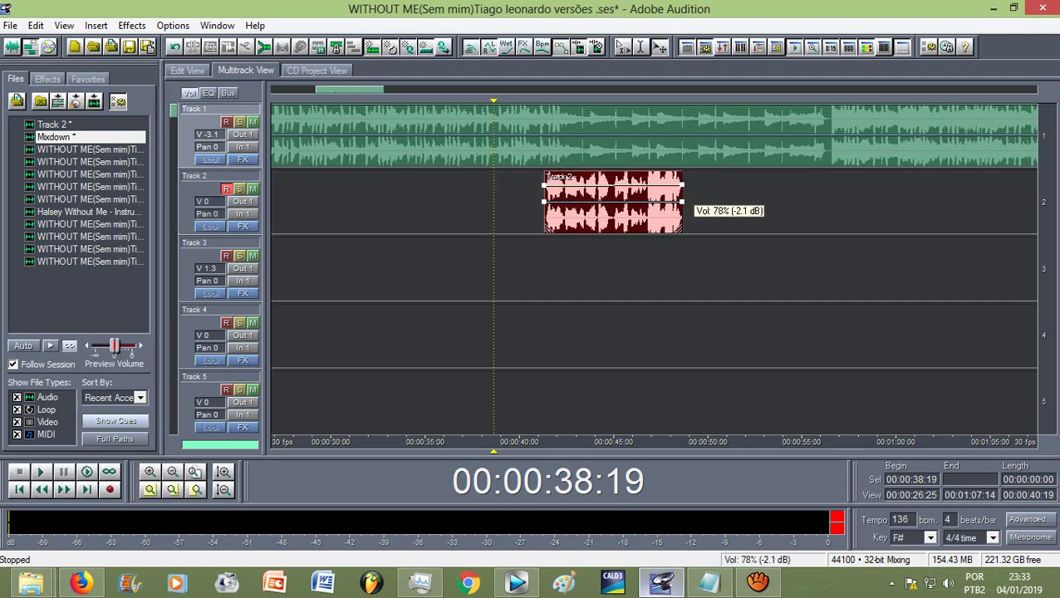
key("space")
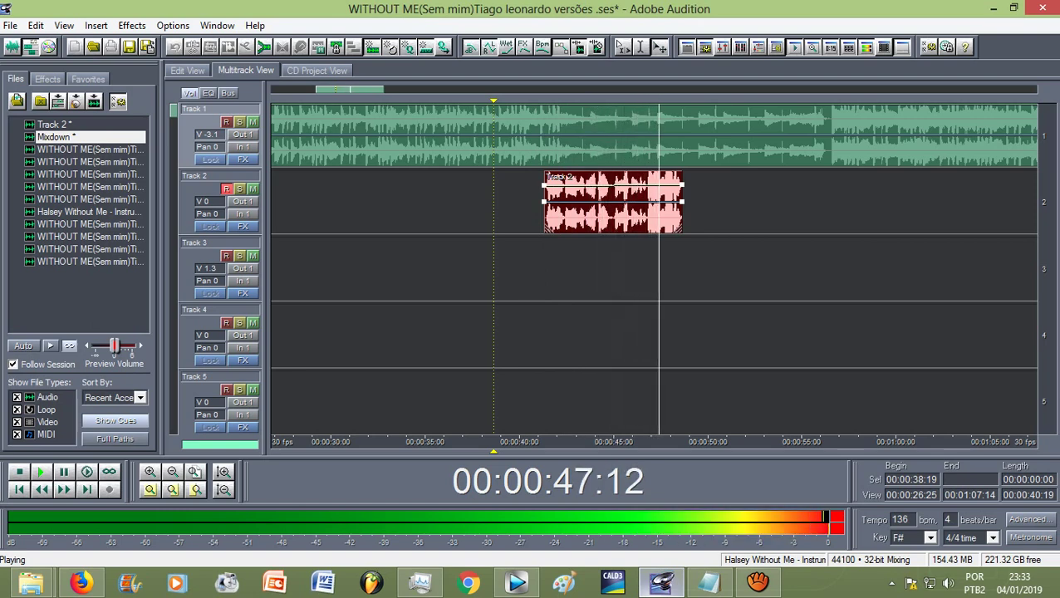
key("space")
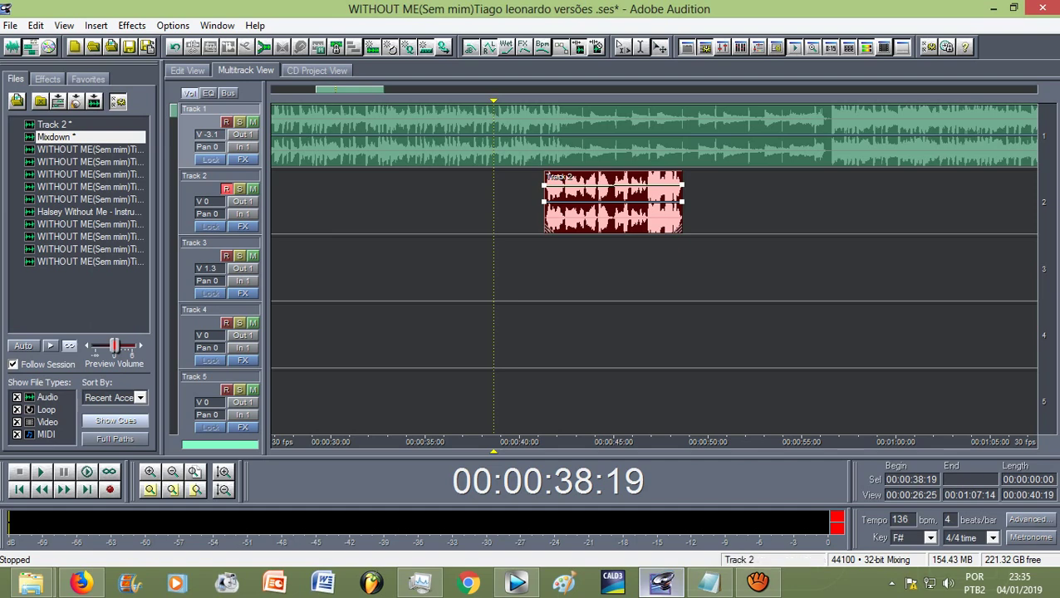
Open the Track 2 clip in waveform editing and apply Studio Reverb with the Vocal Reverb (medium) preset.
double_click(613, 209)
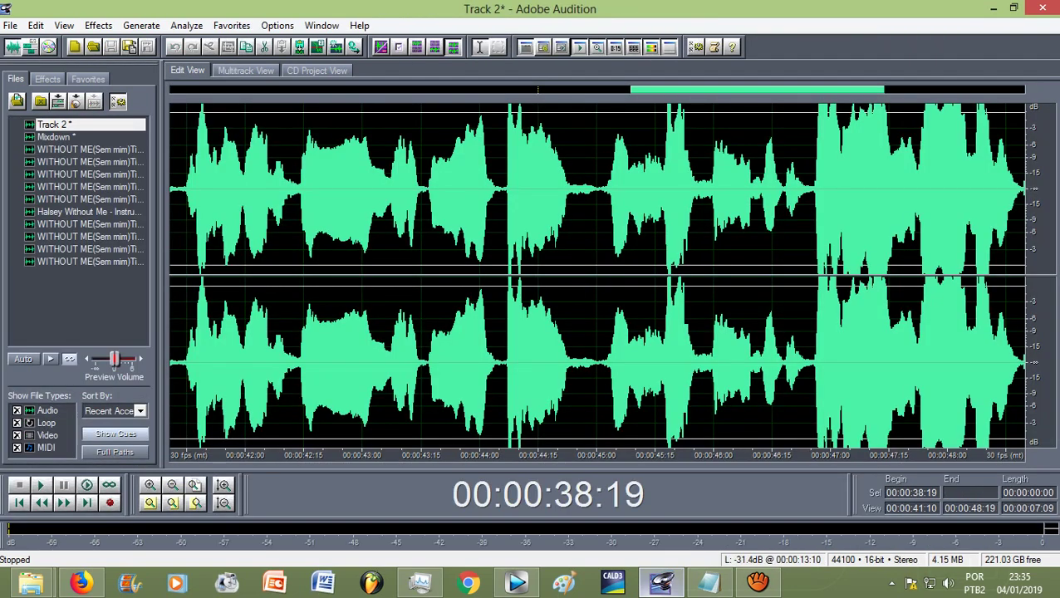
left_click(98, 25)
key("Escape")
left_click(98, 25)
mouse_move(133, 117)
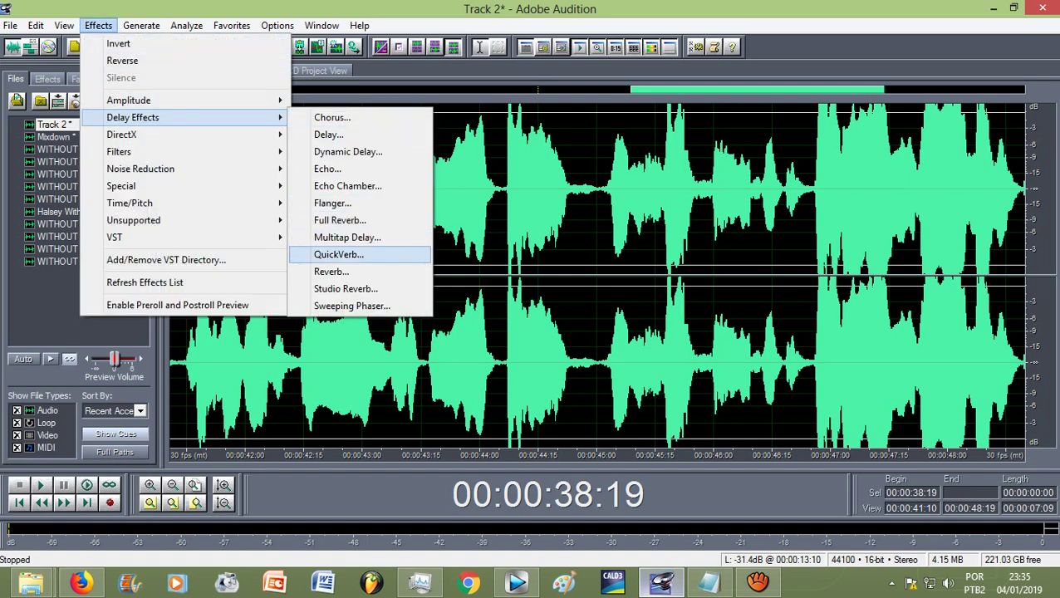
key("Down")
key("Down")
key("Return")
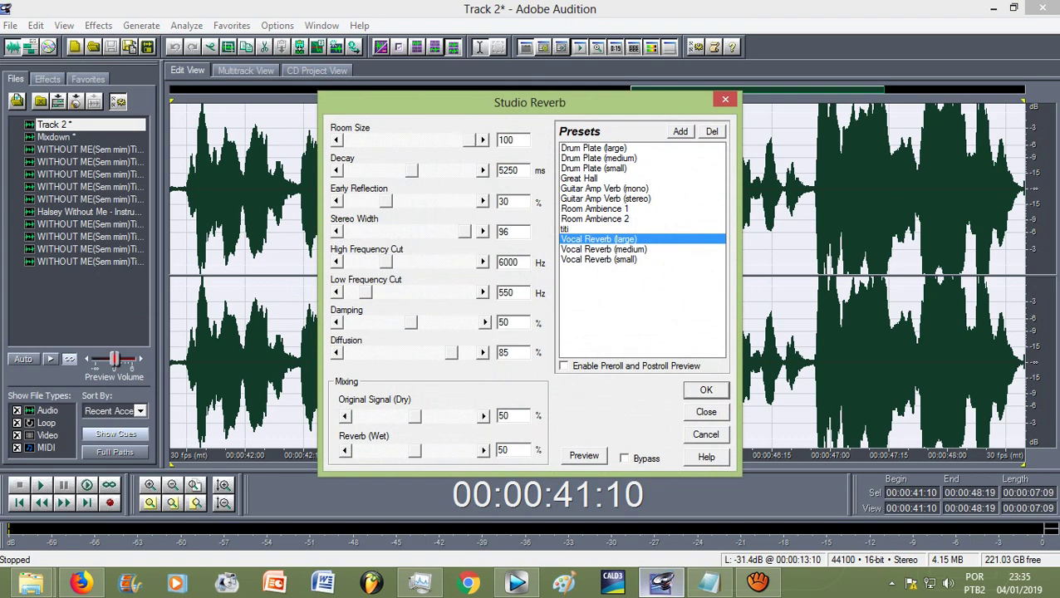
key("Down")
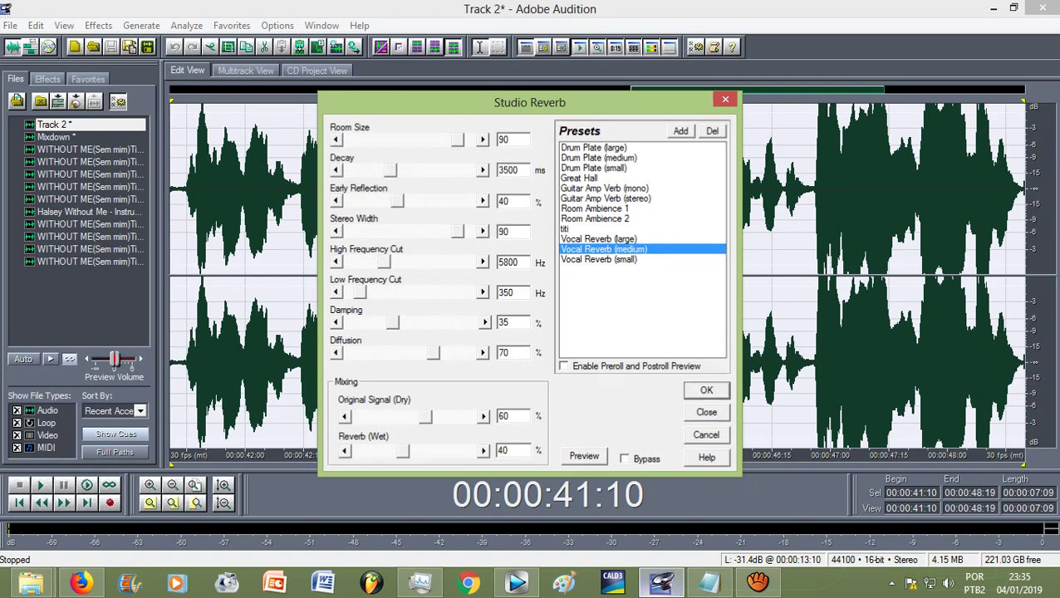
key("Return")
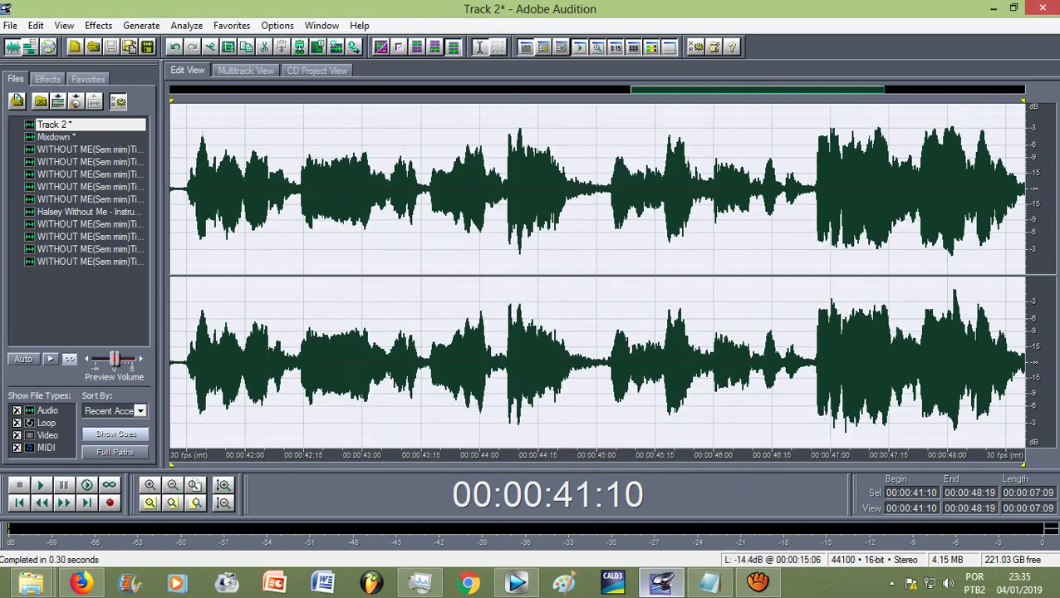
Apply manual Pitch Correction with the existing settings to the Track 2 section from 00:00:41:10 to 00:00:48:19.
left_click(350, 189)
left_click_drag(195, 189, 187, 189)
left_click(202, 189)
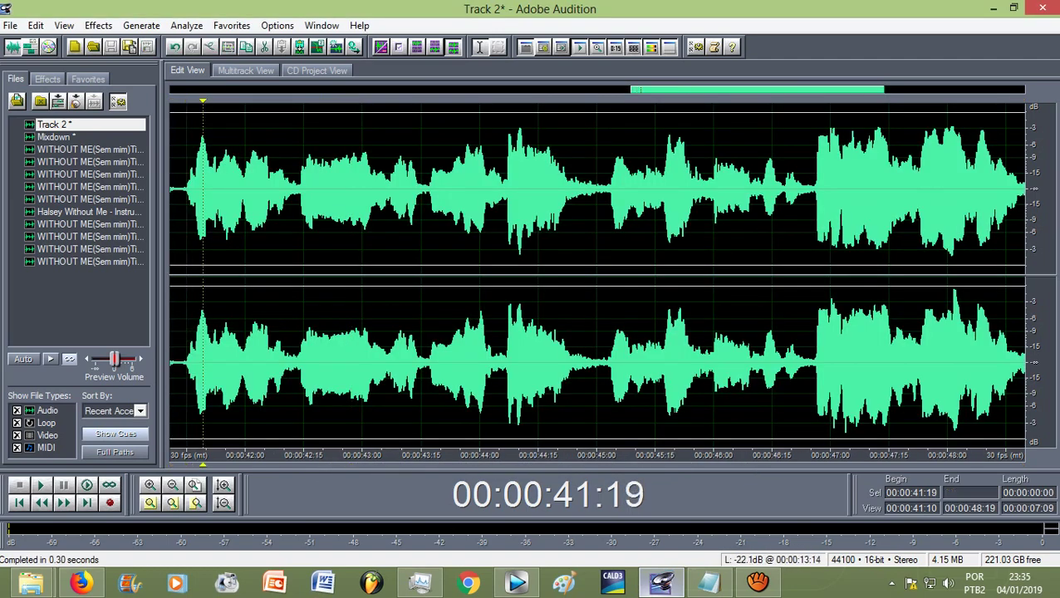
left_click(186, 189)
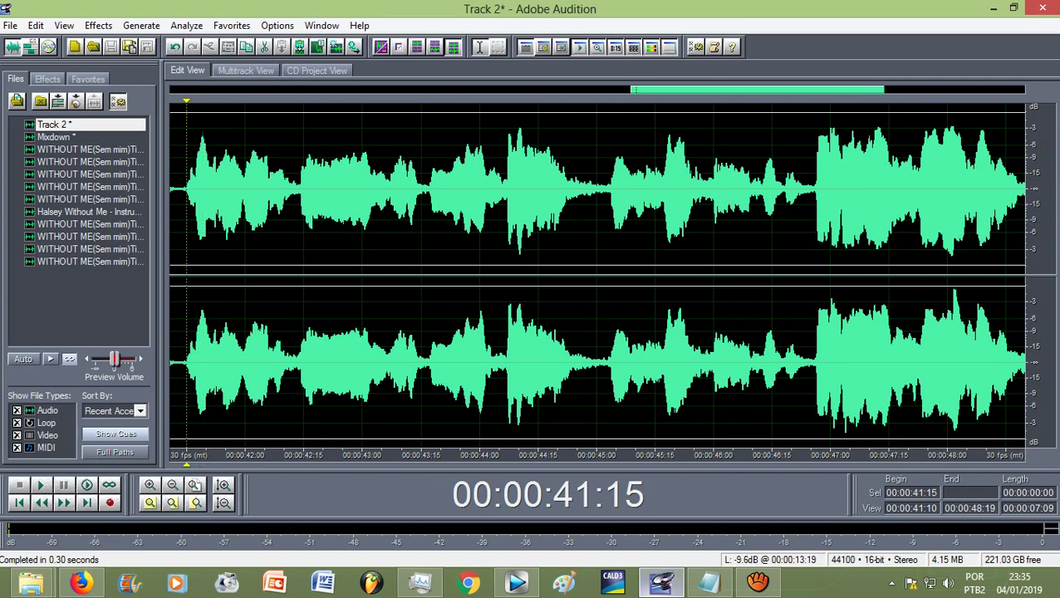
left_click(98, 25)
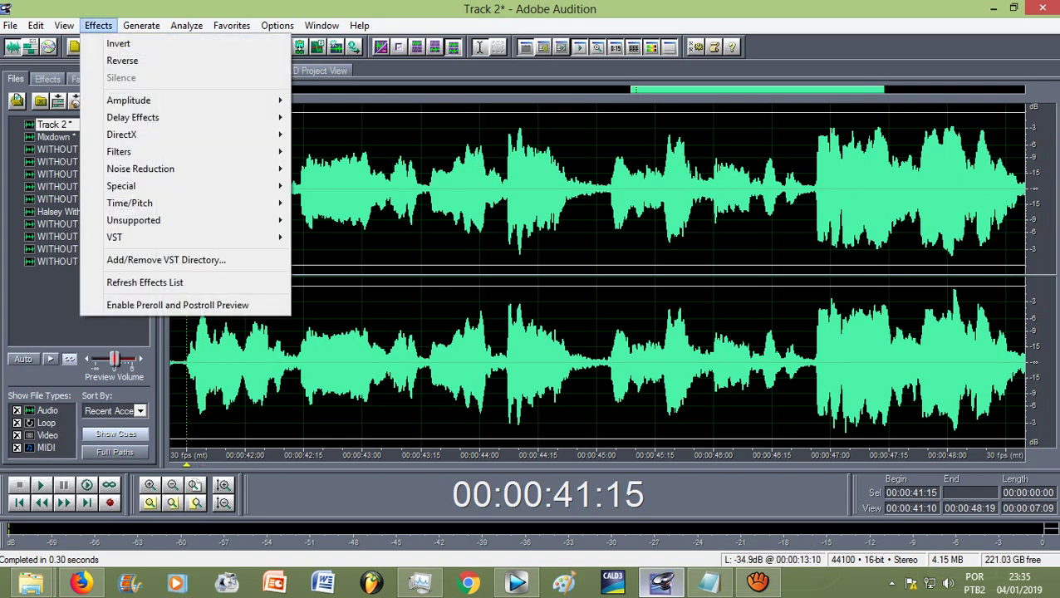
mouse_move(129, 202)
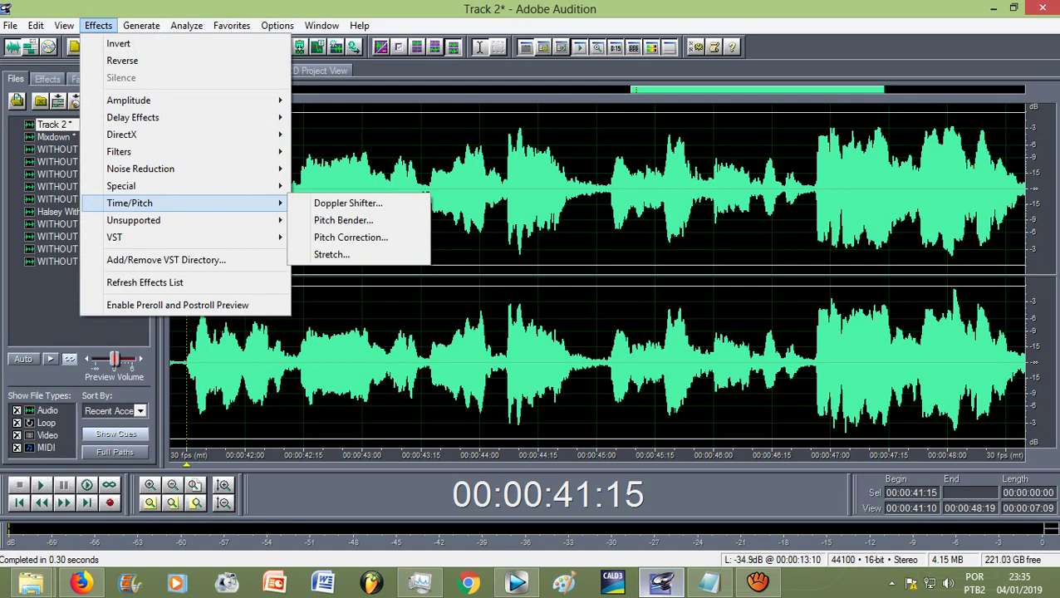
left_click(351, 237)
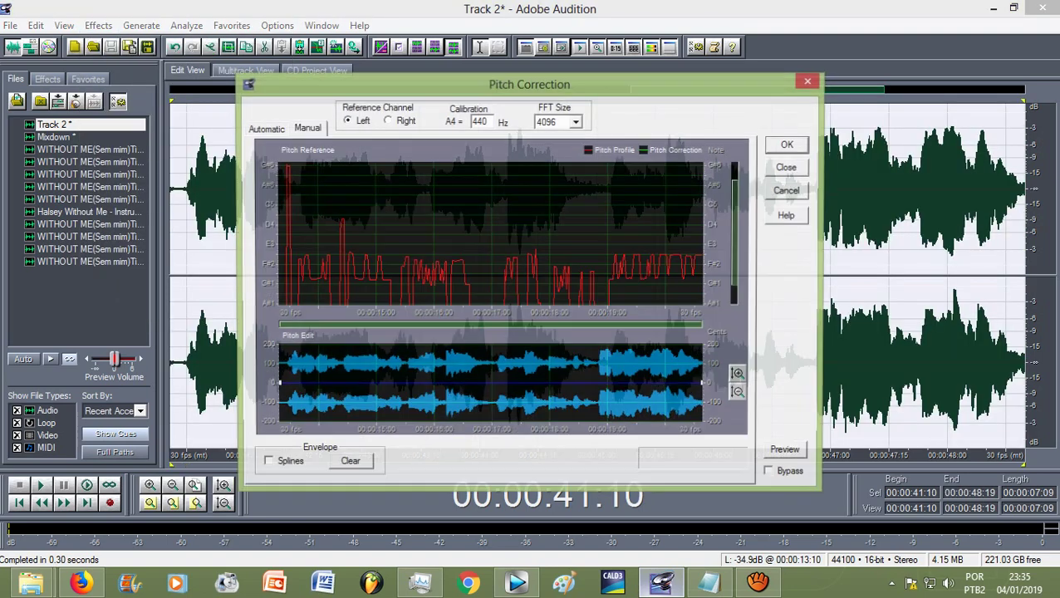
left_click(787, 145)
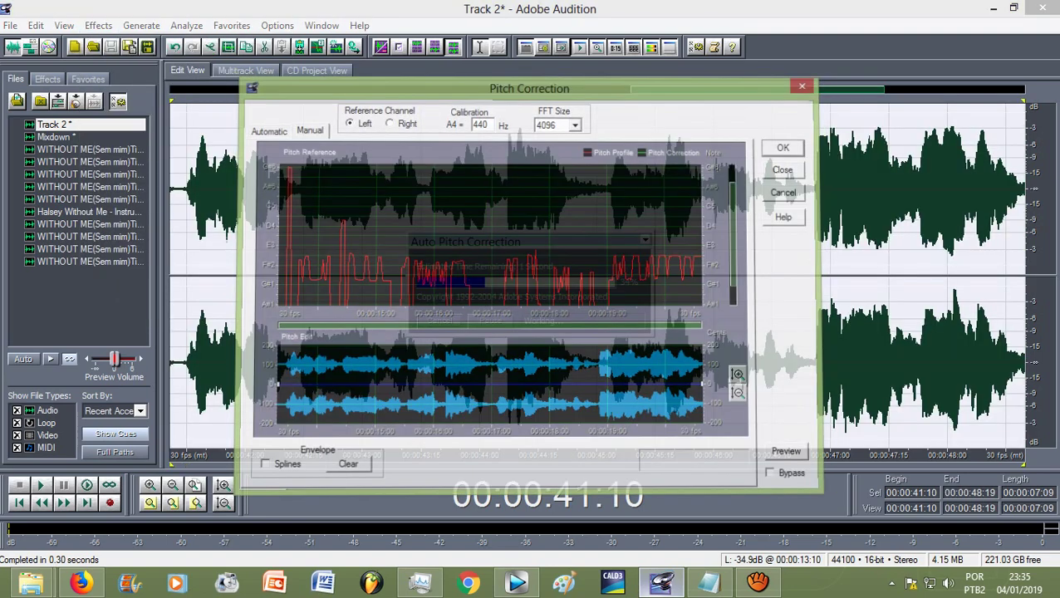
left_click(185, 166)
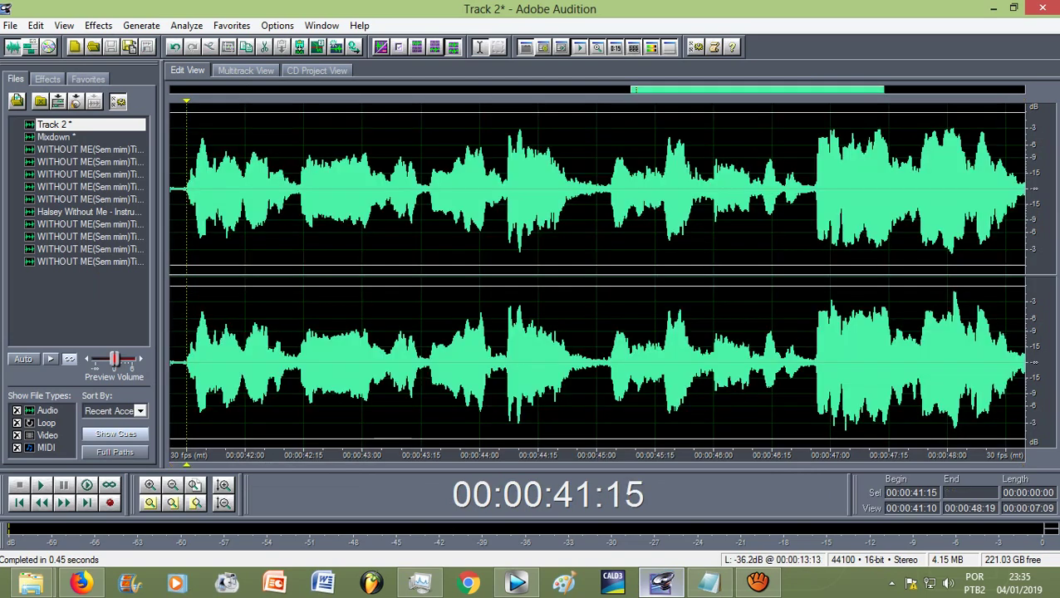
Return to the multitrack session and play the mix from 00:00:40:19 into the Track 2 clip.
left_click(245, 71)
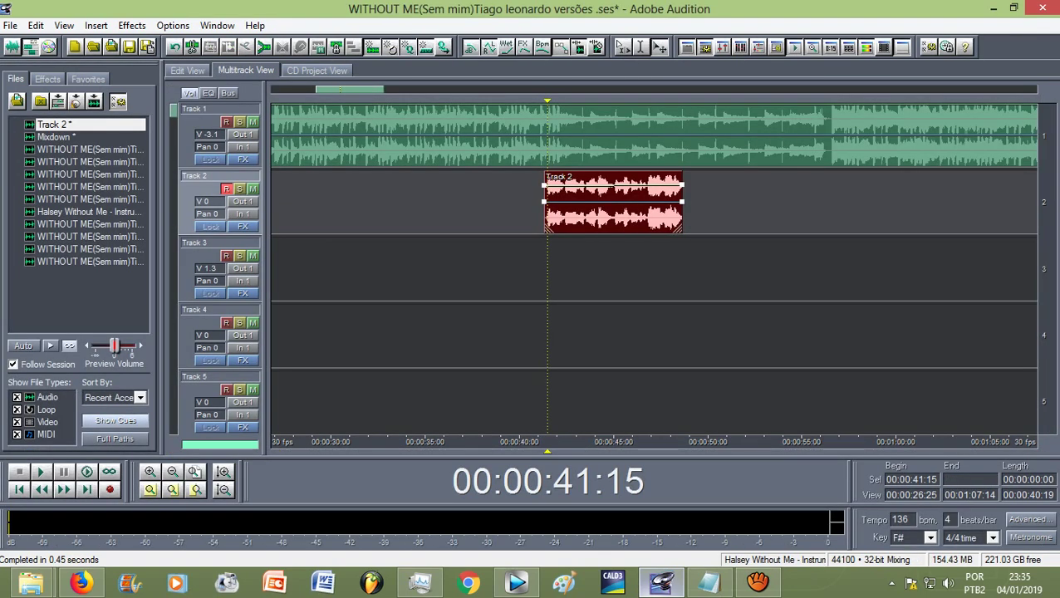
left_click_drag(547, 101, 531, 100)
key("space")
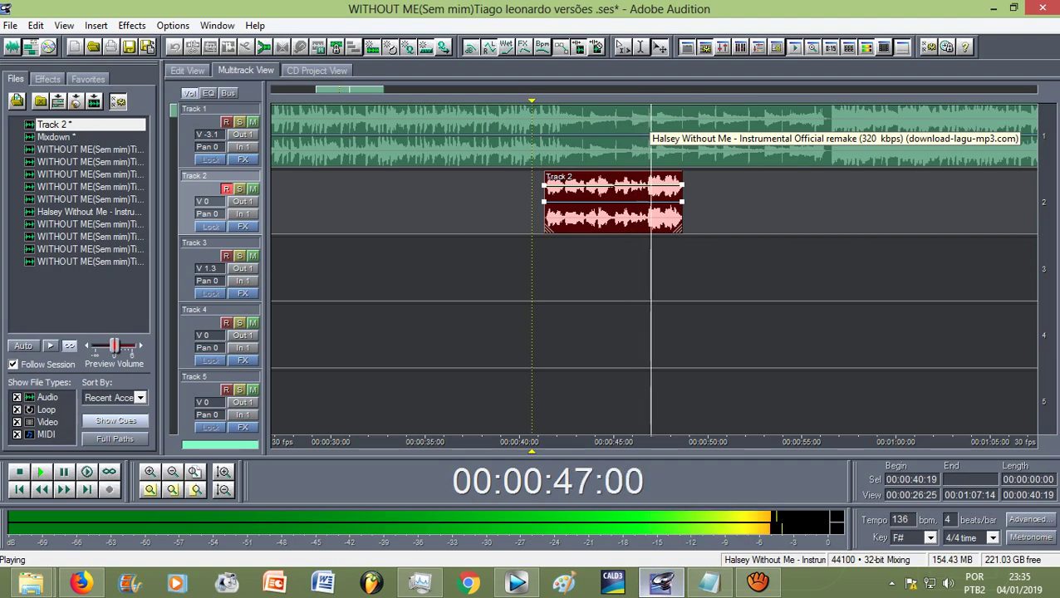
key("space")
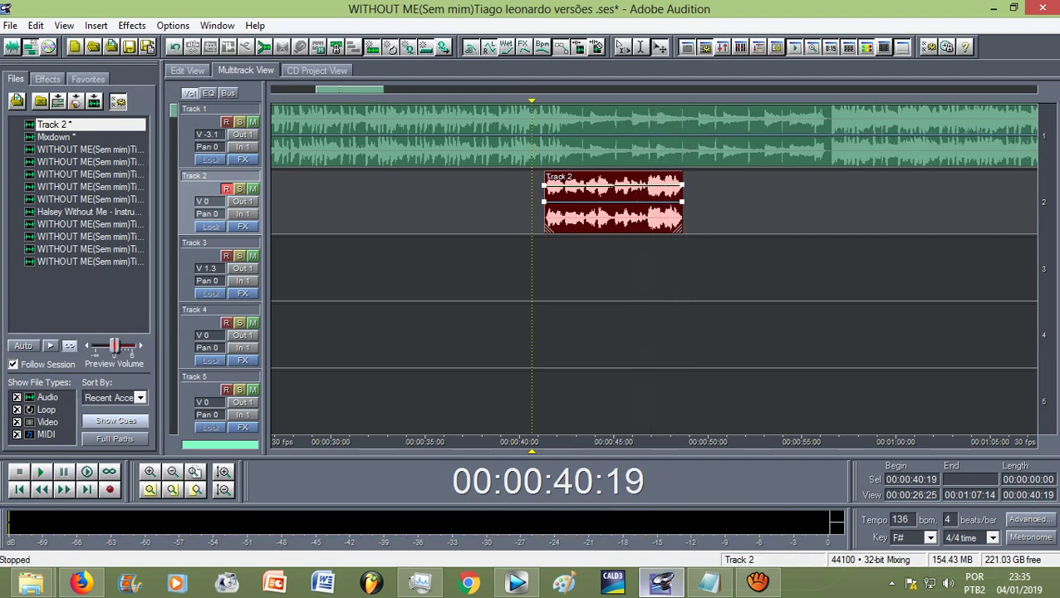
Reopen the Track 2 clip in waveform editing and listen to it briefly from 00:00:45:05.
key("F12")
left_click(618, 191)
key("space")
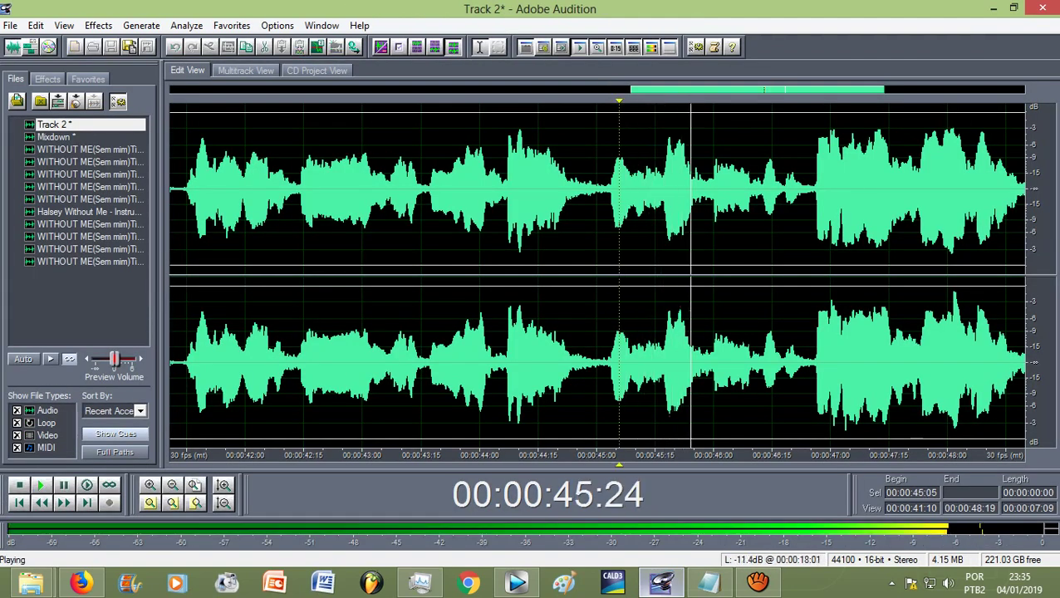
key("space")
Select the Track 2 phrase from 00:00:45:25 to 00:00:46:25, audition it and apply manual Pitch Correction to it.
left_click_drag(696, 191, 796, 191)
left_click_drag(797, 142, 814, 142)
key("space")
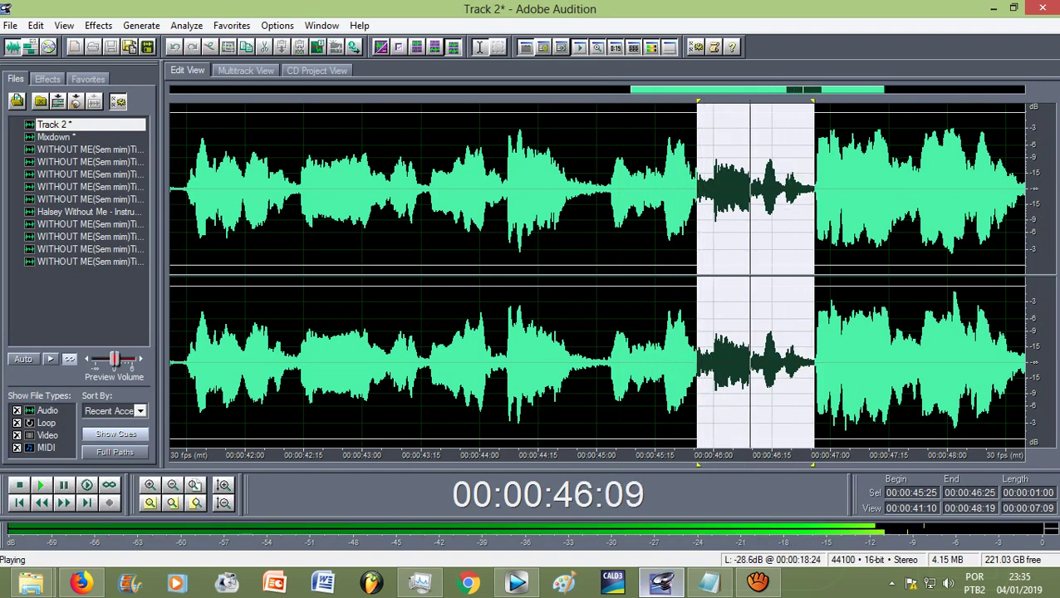
key("space")
key("space")
key("space")
left_click(98, 25)
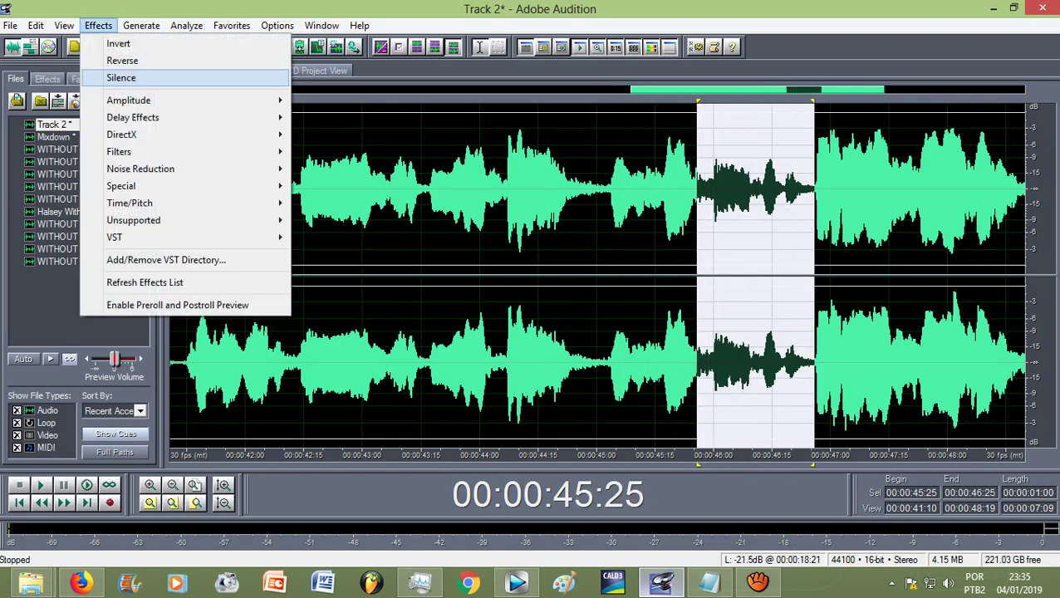
mouse_move(166, 202)
left_click(350, 237)
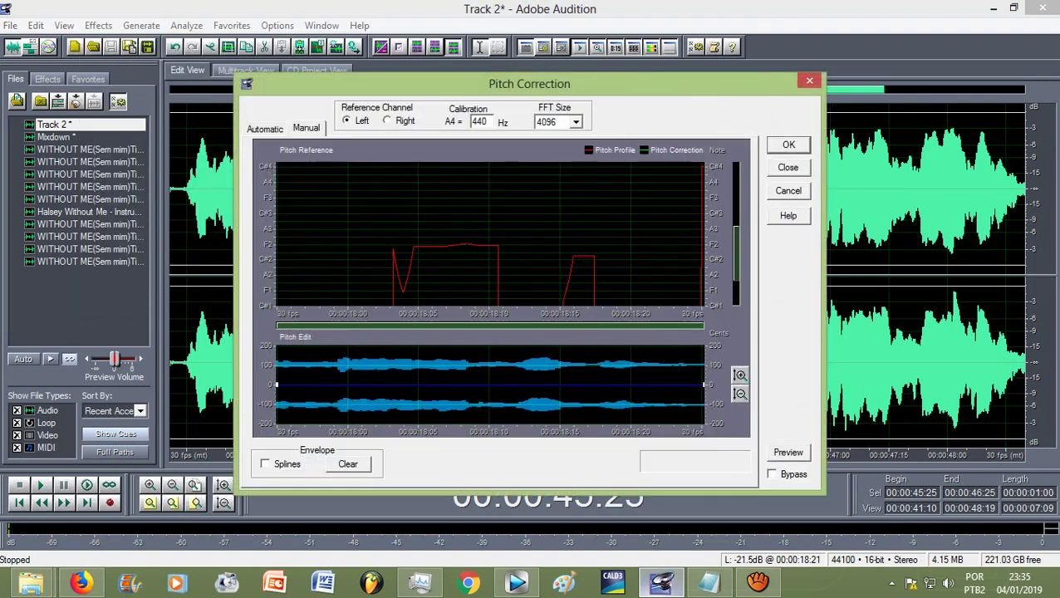
key("Return")
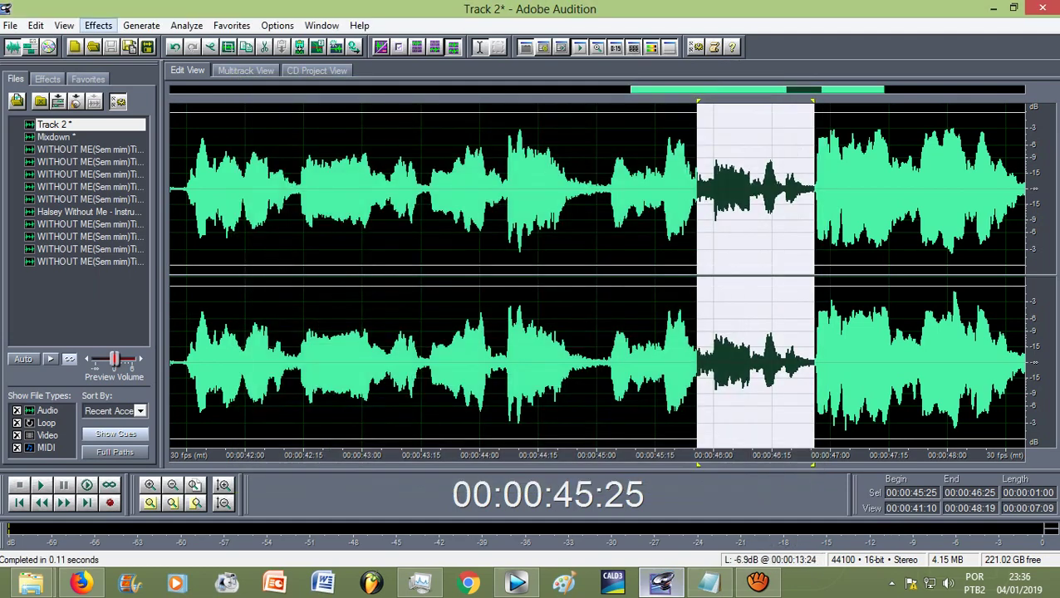
left_click(98, 25)
mouse_move(166, 205)
left_click(353, 237)
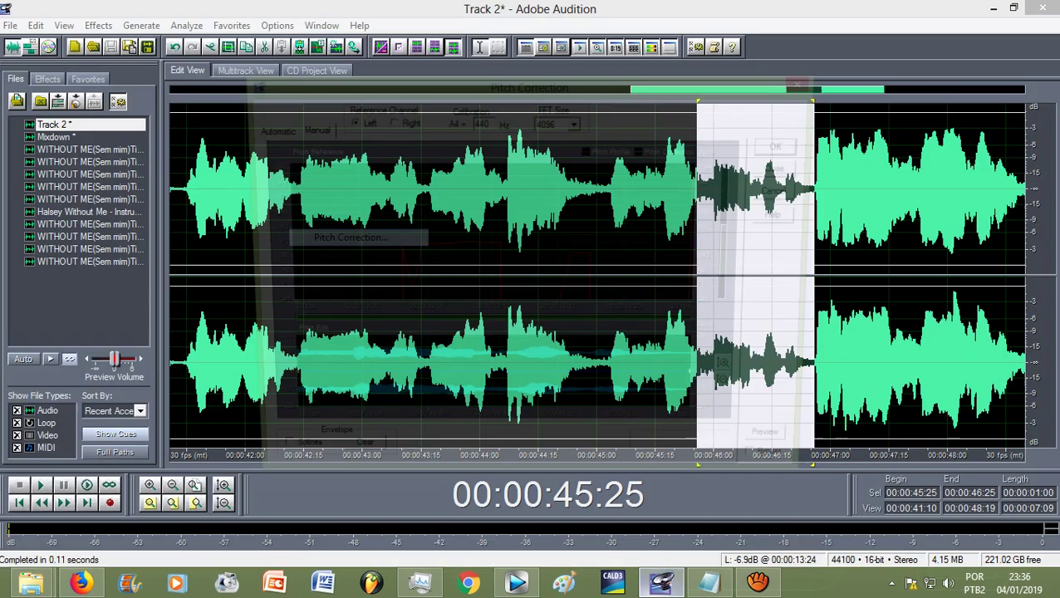
key("Escape")
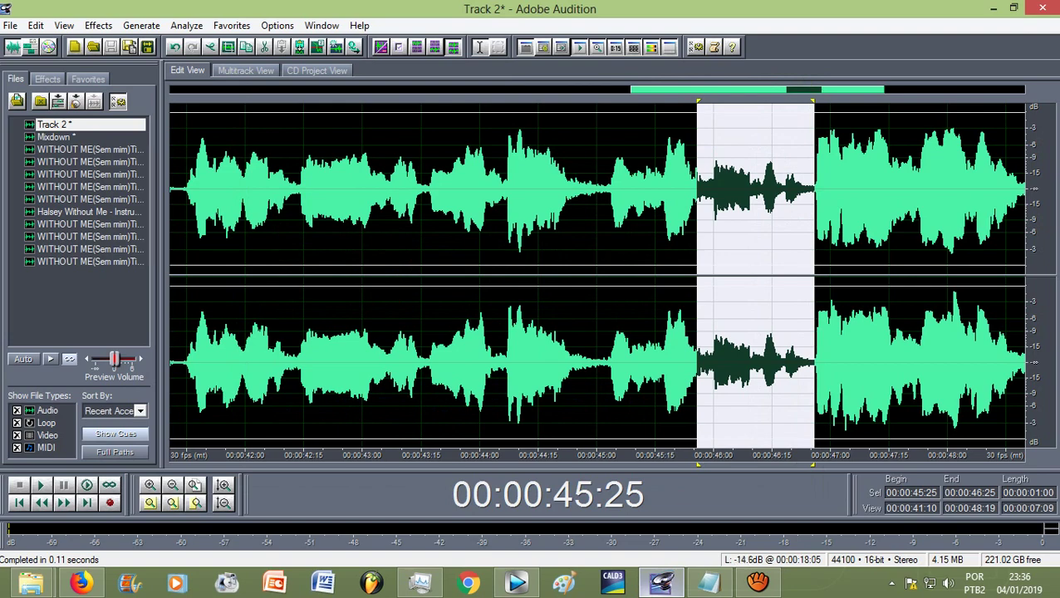
Select the last vocal phrase from 00:00:46:25 to 00:00:48:24 and apply manual Pitch Correction to it twice.
left_click_drag(756, 191, 978, 191)
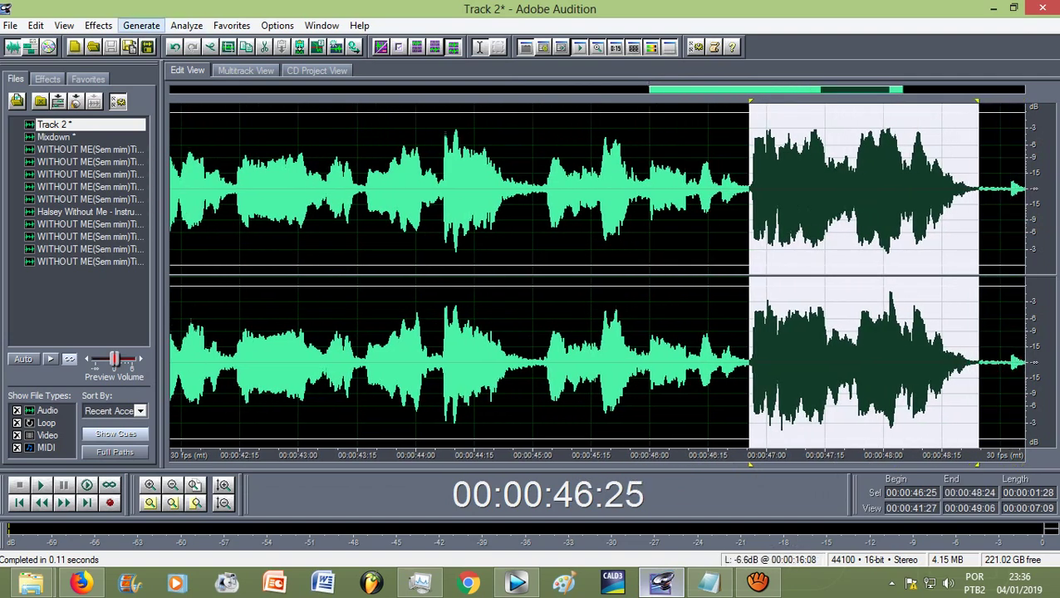
left_click(98, 25)
mouse_move(191, 203)
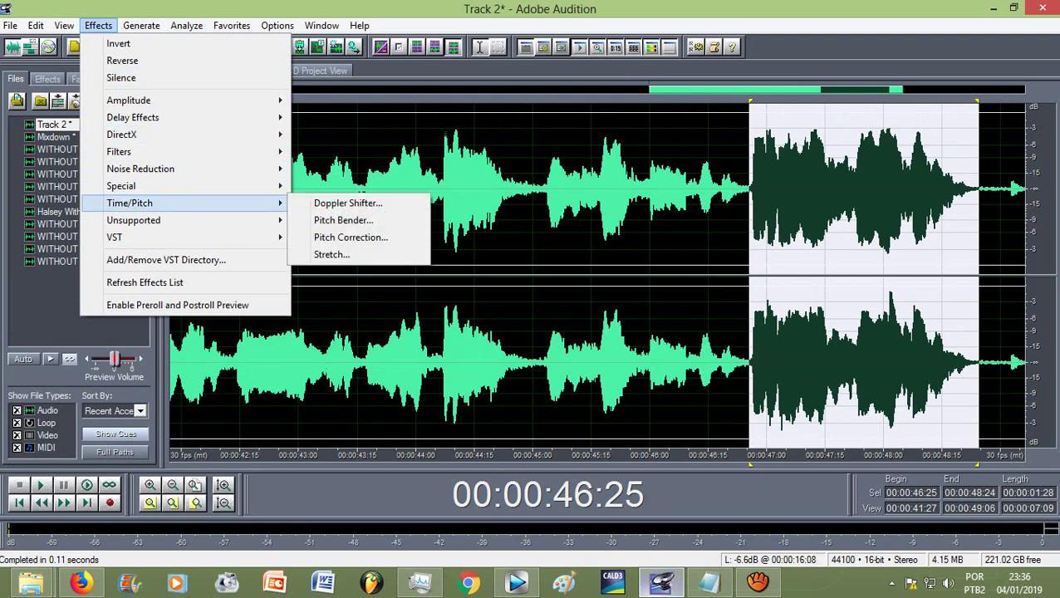
left_click(350, 236)
key("Return")
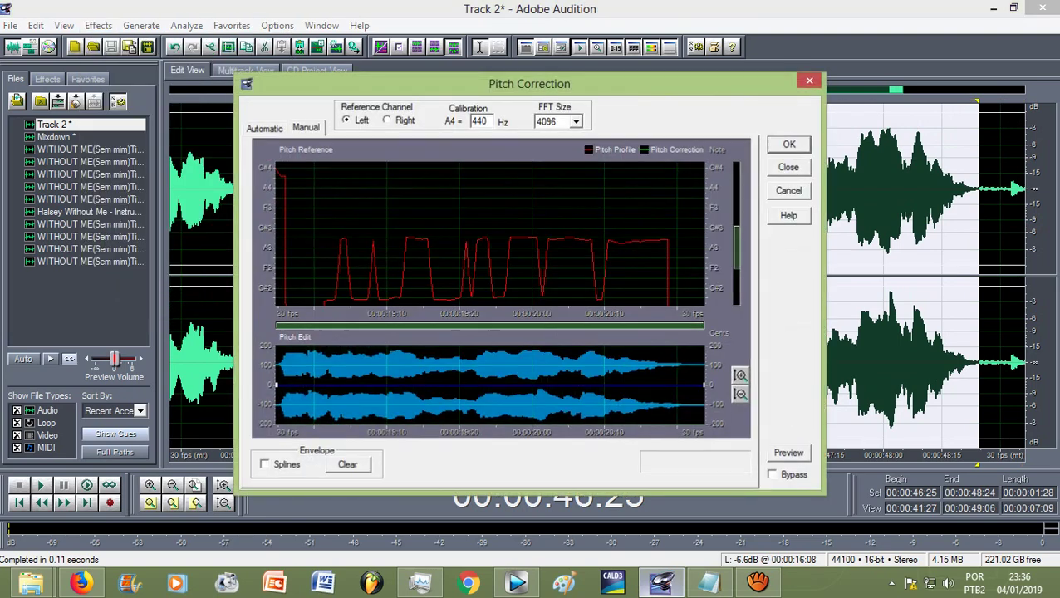
left_click(98, 25)
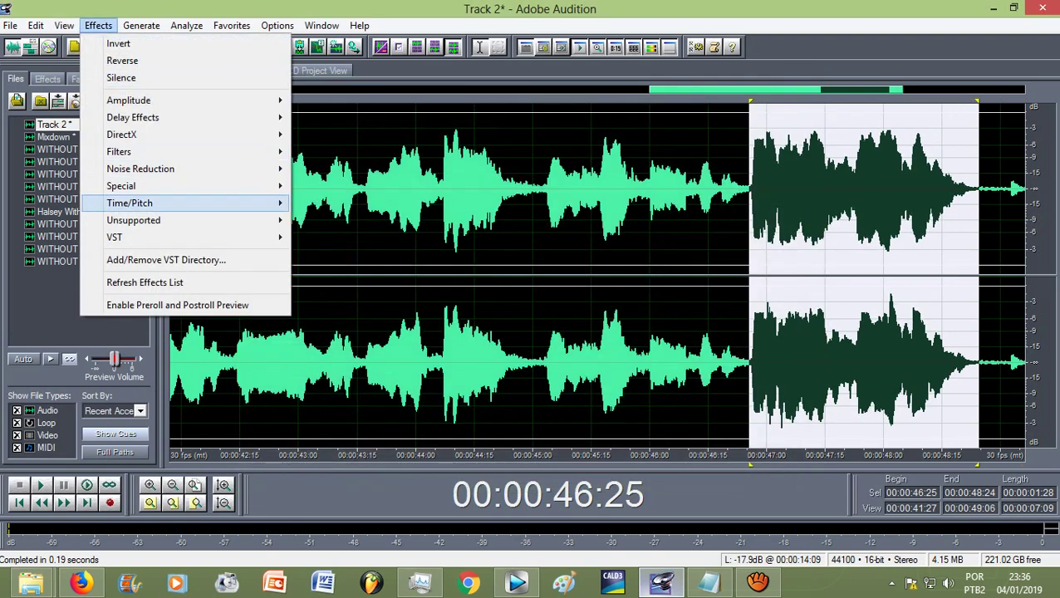
mouse_move(191, 203)
left_click(350, 237)
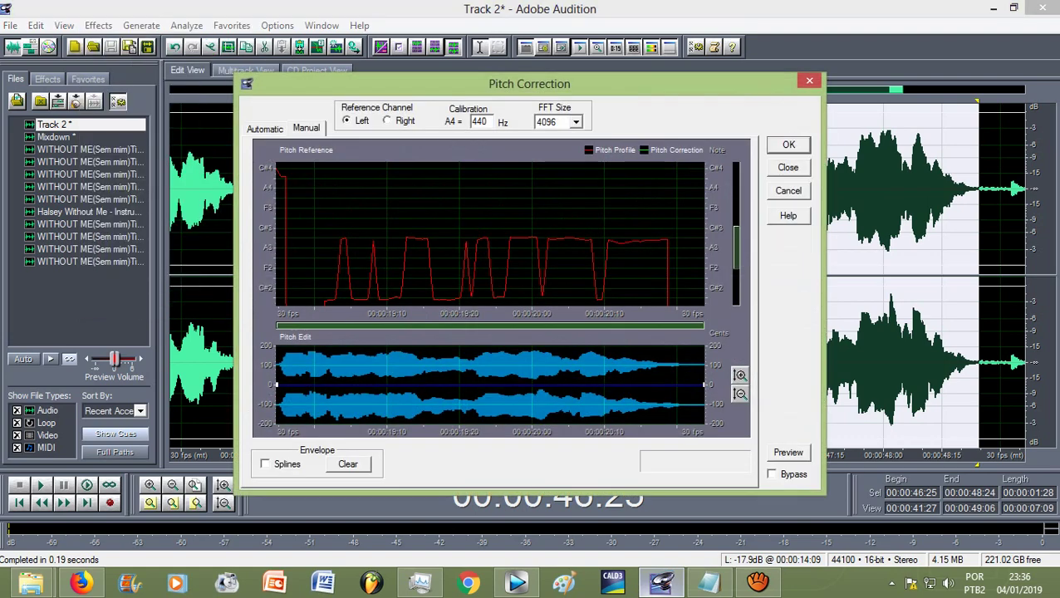
left_click(786, 143)
Return to the multitrack session and play the mix from 00:00:41:03 through the end of the Track 2 clip.
scroll(790, 190, "down", 2)
left_click(633, 189)
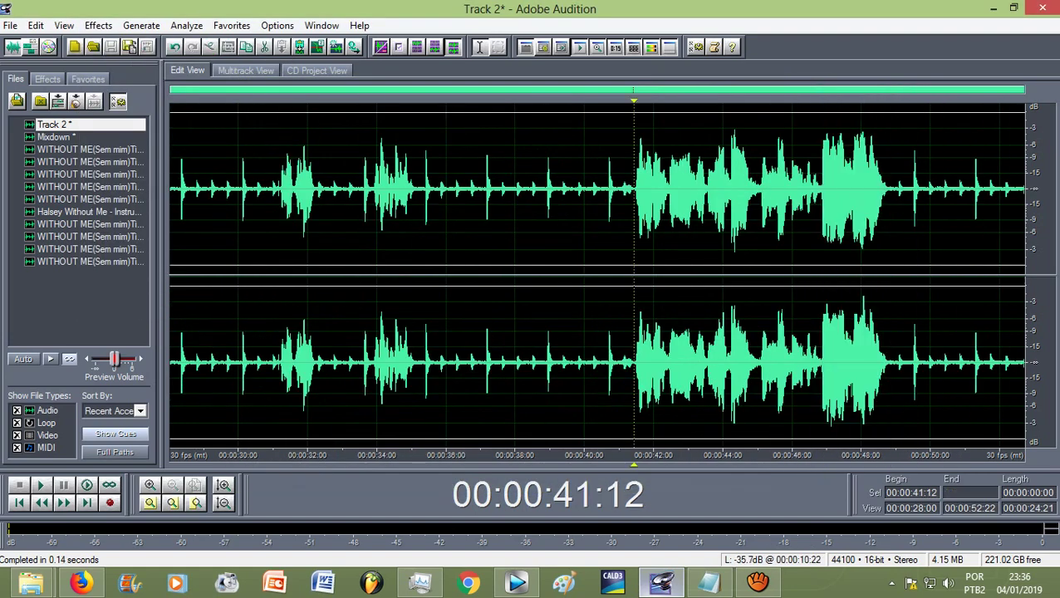
left_click(245, 70)
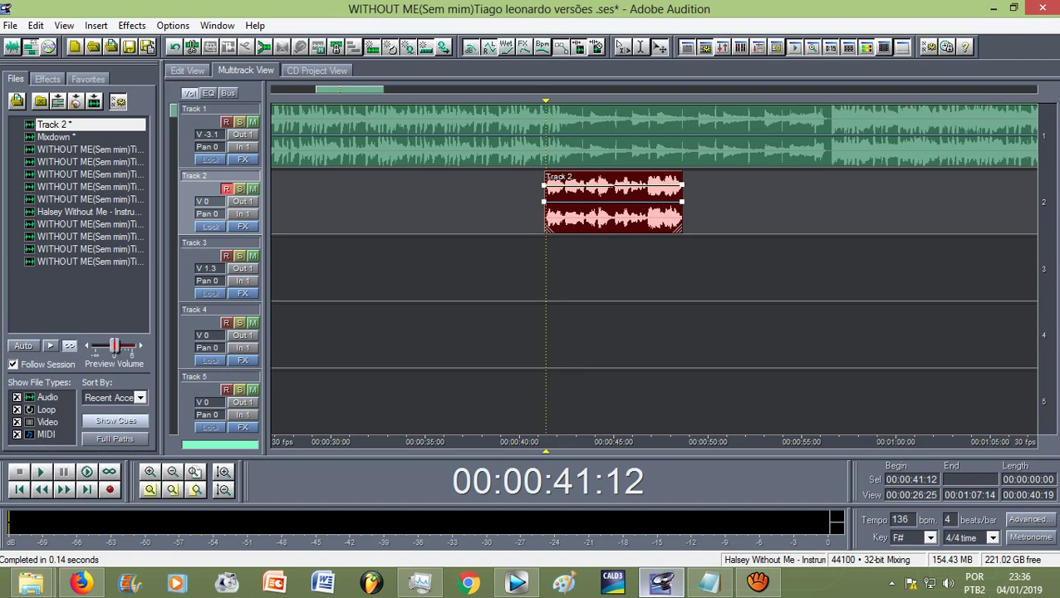
left_click(540, 113)
key("space")
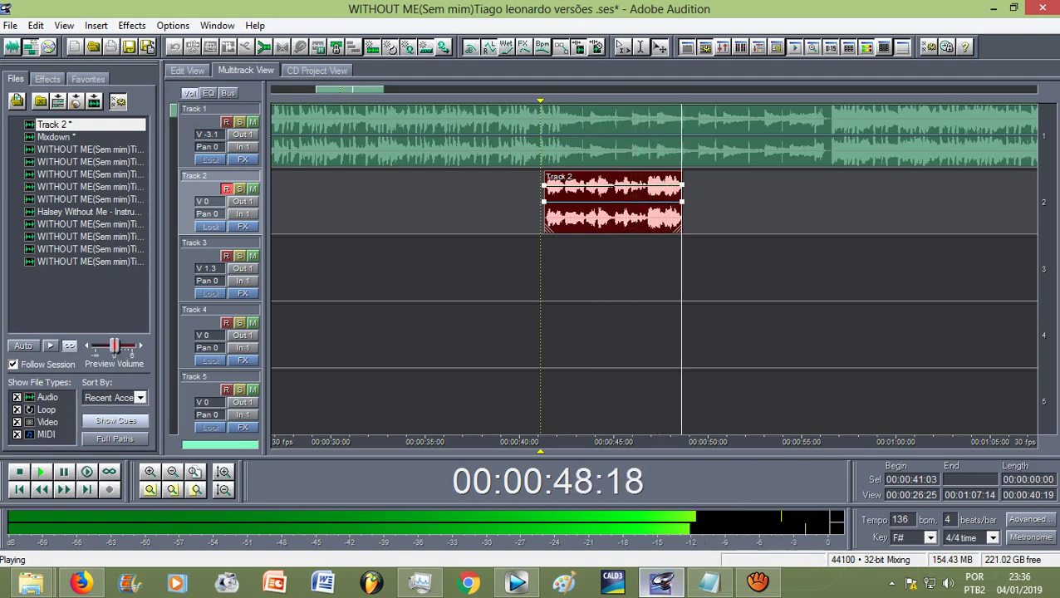
key("space")
scroll(653, 136, "down", 4)
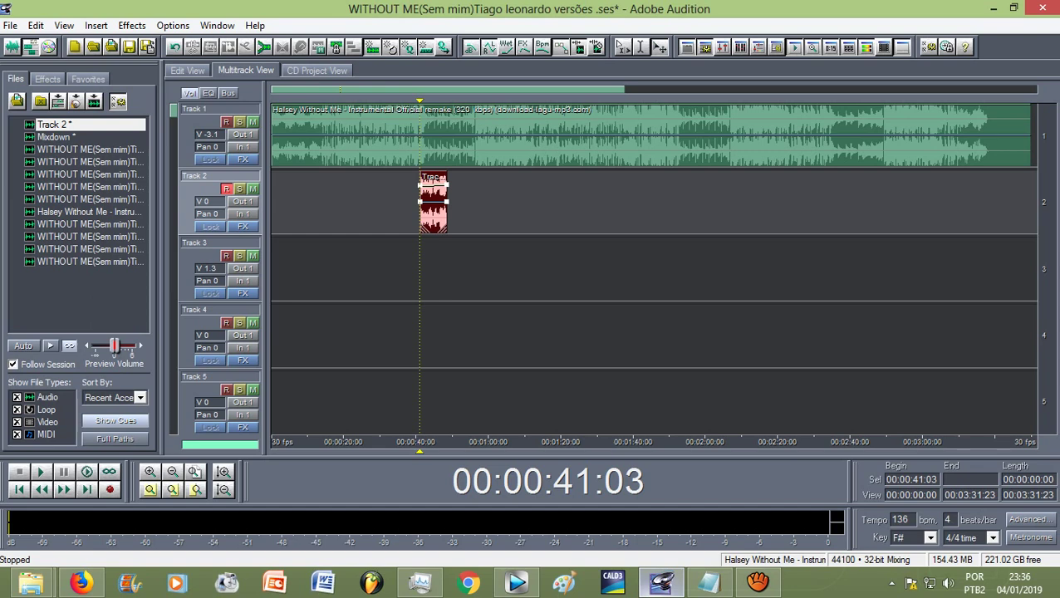
left_click(756, 588)
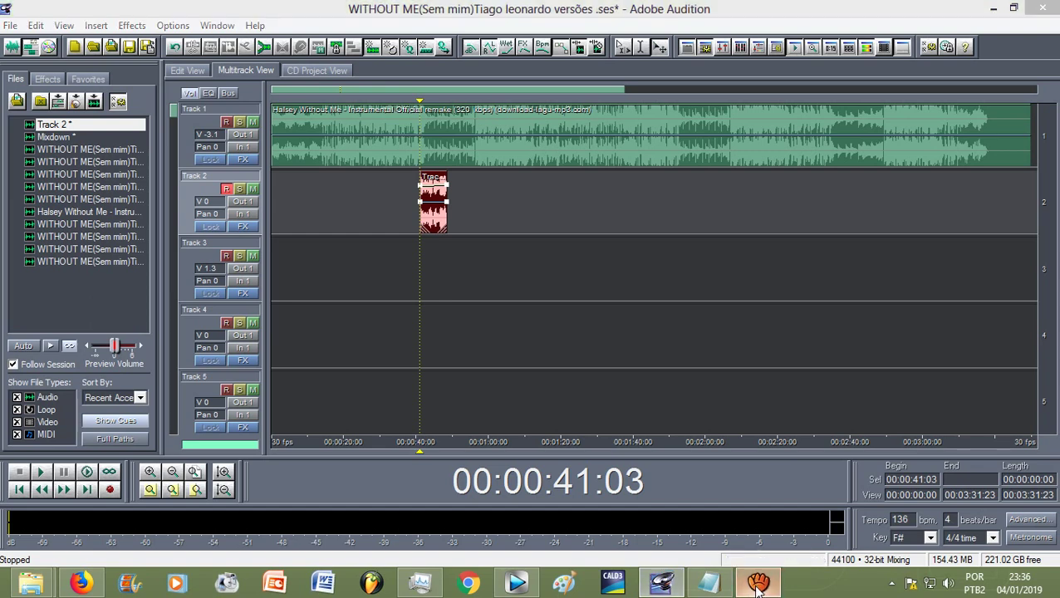